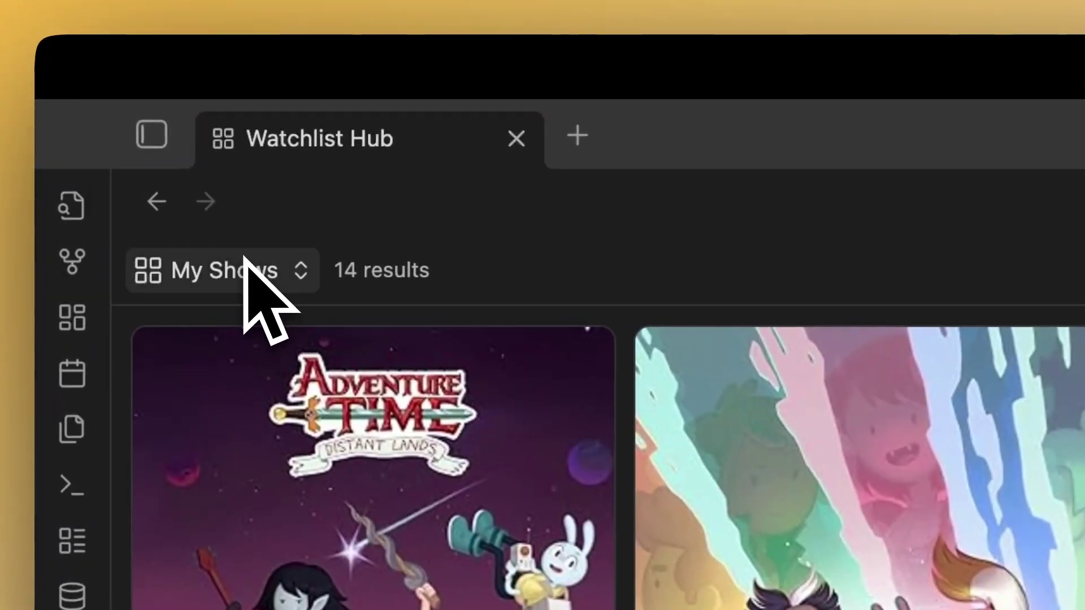
# Switch the Watchlist Hub to My Movies and add the bullet 'I should cosplay howl!' to a movie note.
pyautogui.click(315, 384)
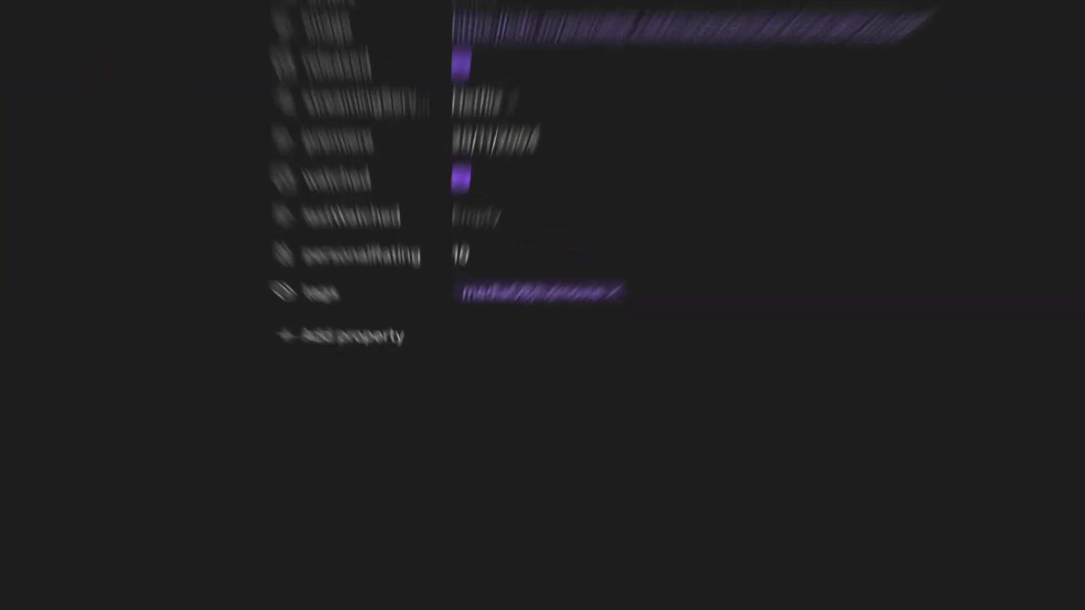
pyautogui.write('I should cosplay howl!')
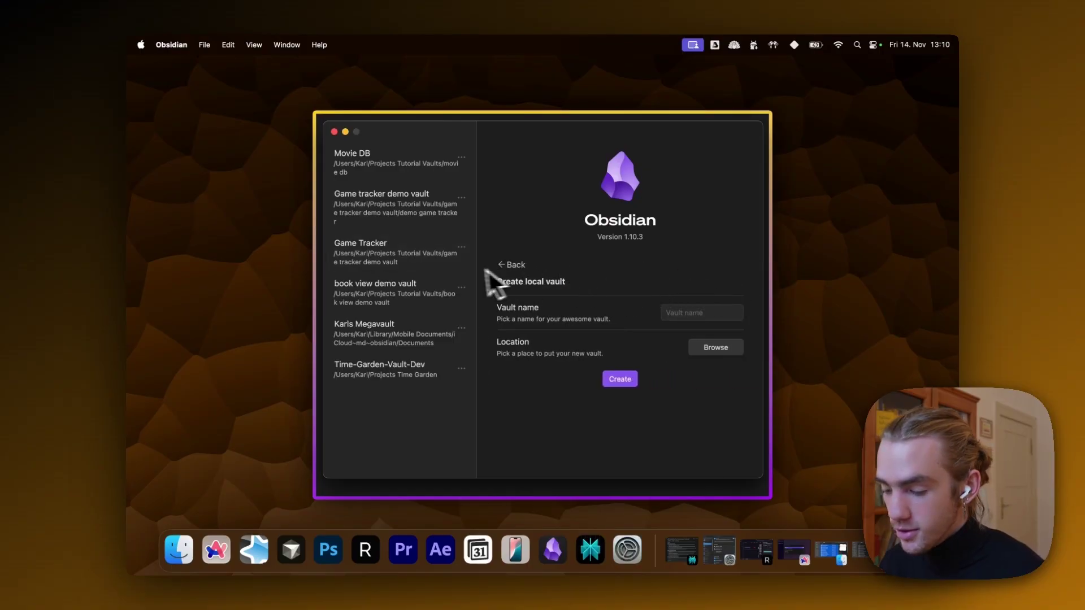
# Create the vault 'Movie db demo' in a chosen location and close the Graph view pane.
pyautogui.click(698, 314)
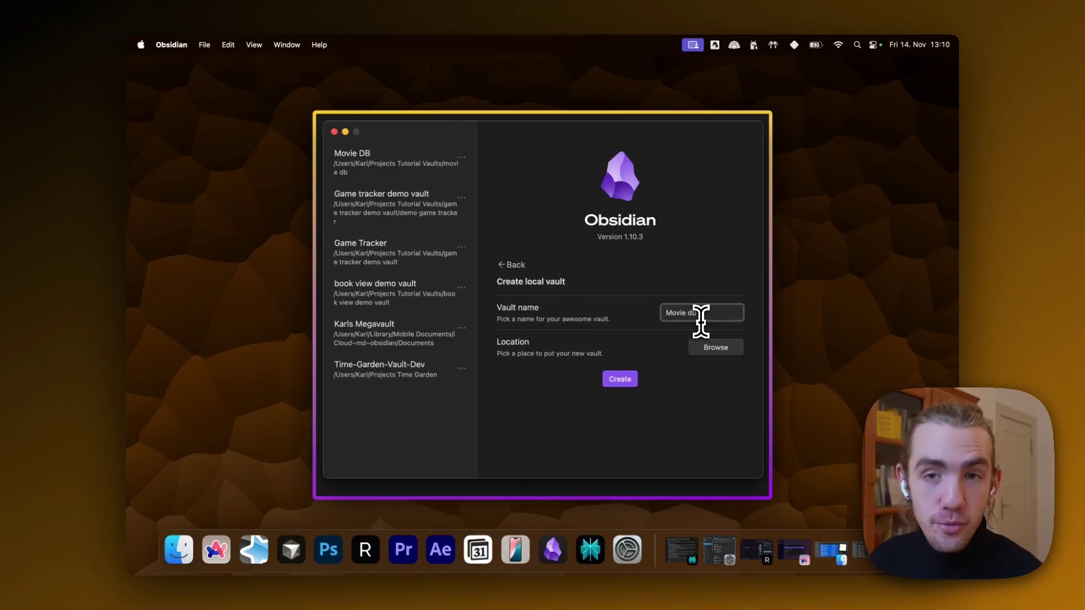
pyautogui.click(714, 347)
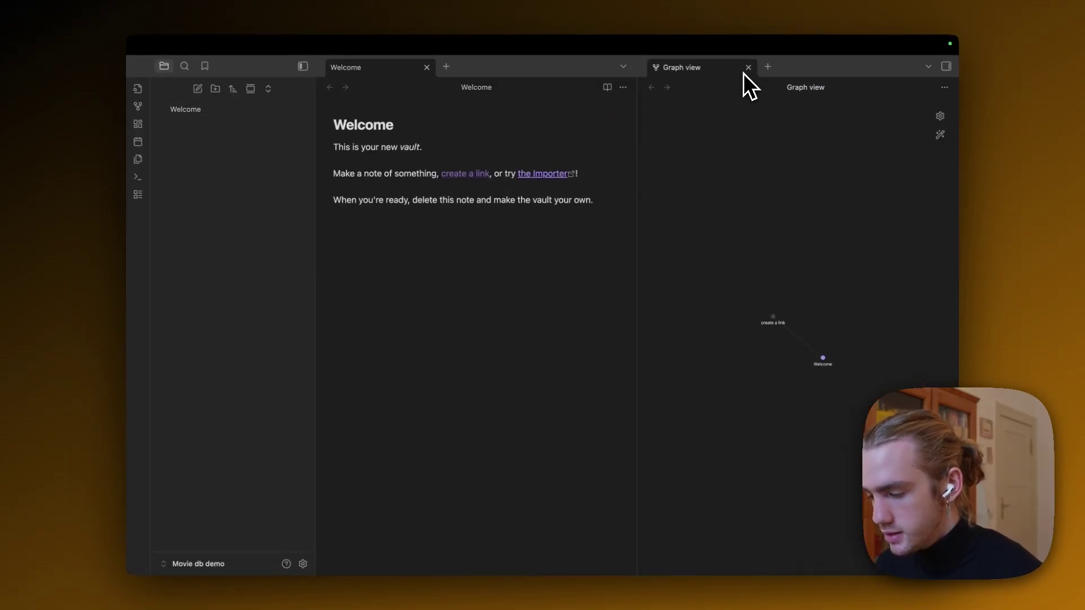
pyautogui.click(748, 67)
# Delete the default Welcome note from the new vault.
pyautogui.rightClick(242, 110)
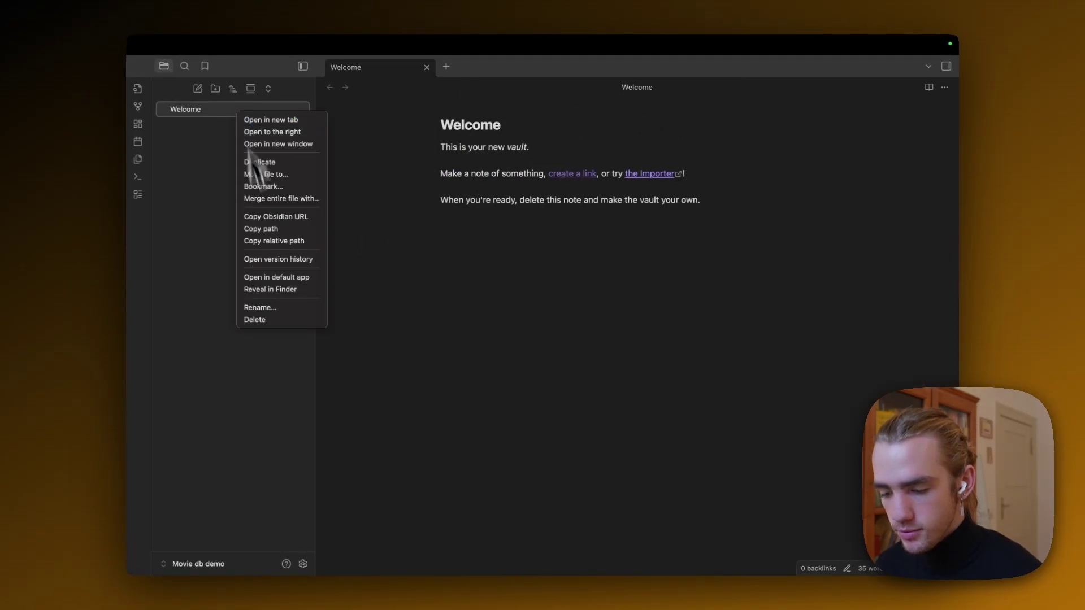
pyautogui.click(290, 324)
pyautogui.click(627, 356)
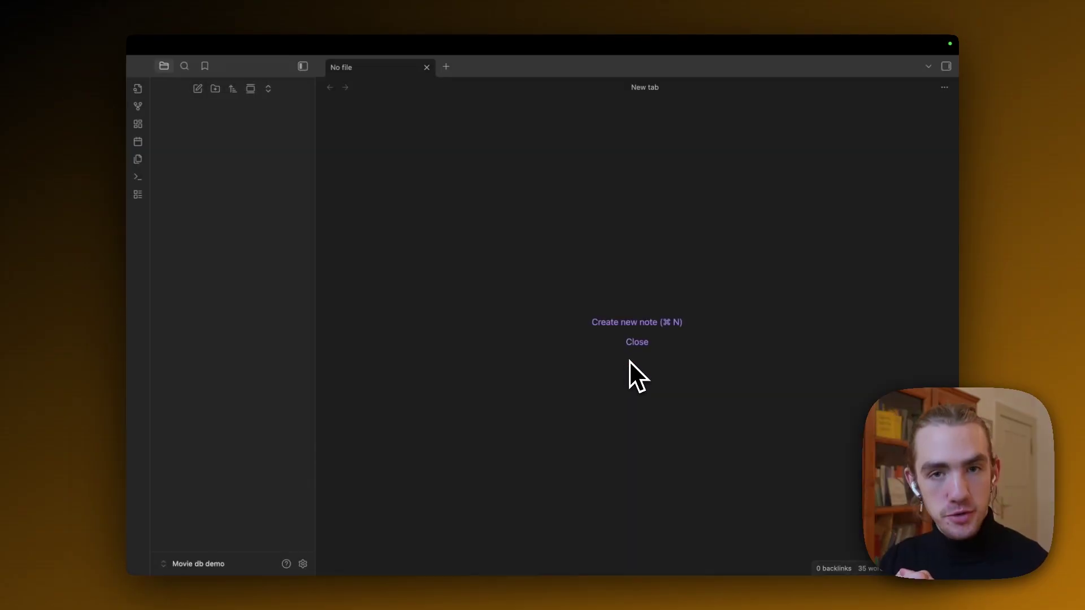
# Turn on community plugins and search the plugin directory for 'media db'.
pyautogui.click(305, 564)
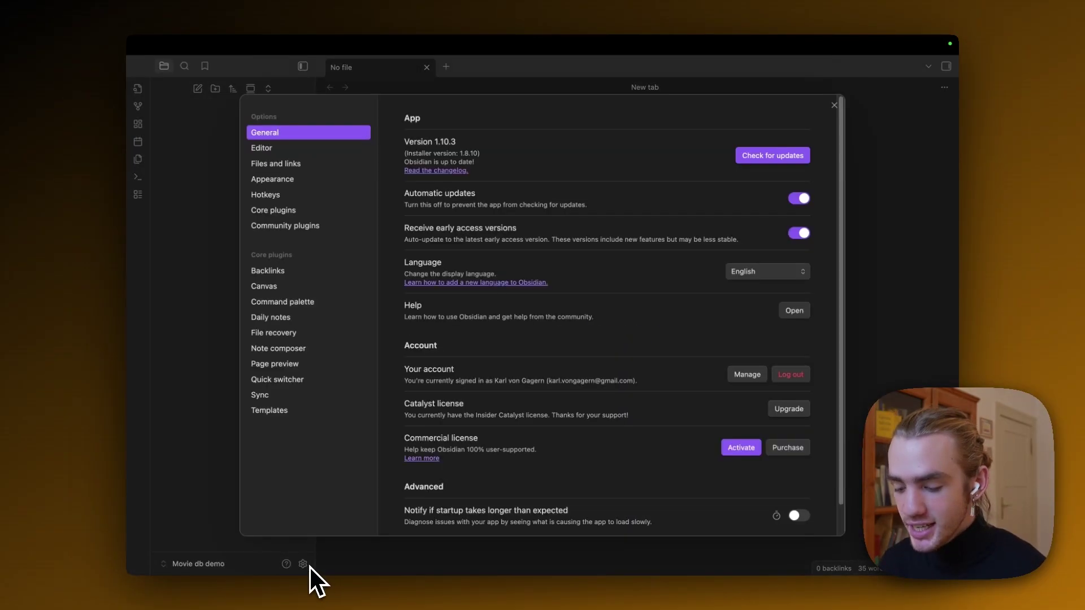
pyautogui.click(294, 230)
pyautogui.click(458, 349)
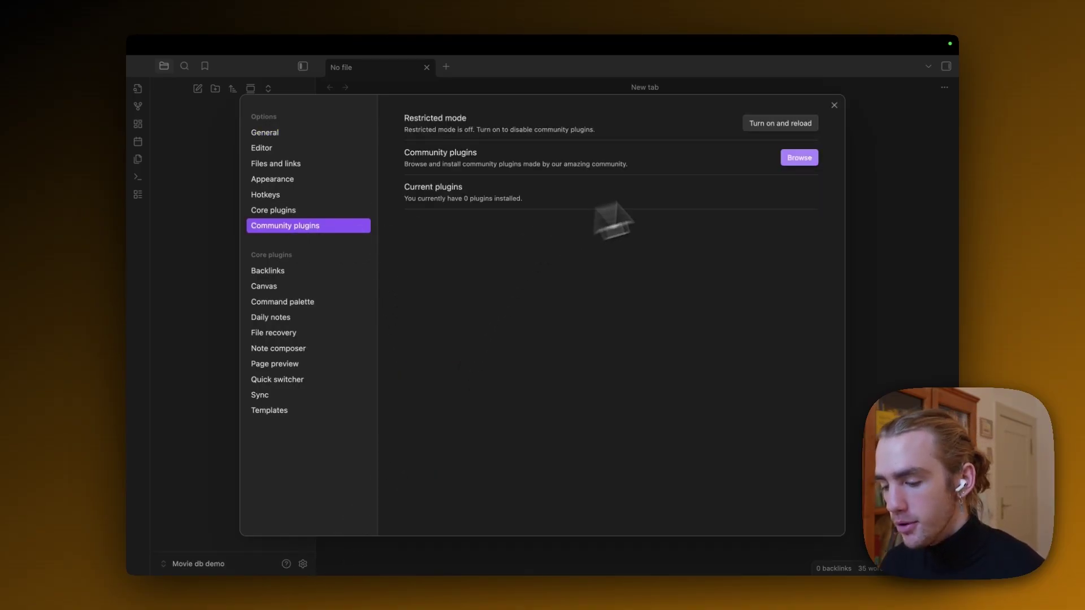
pyautogui.click(812, 160)
pyautogui.write('medi')
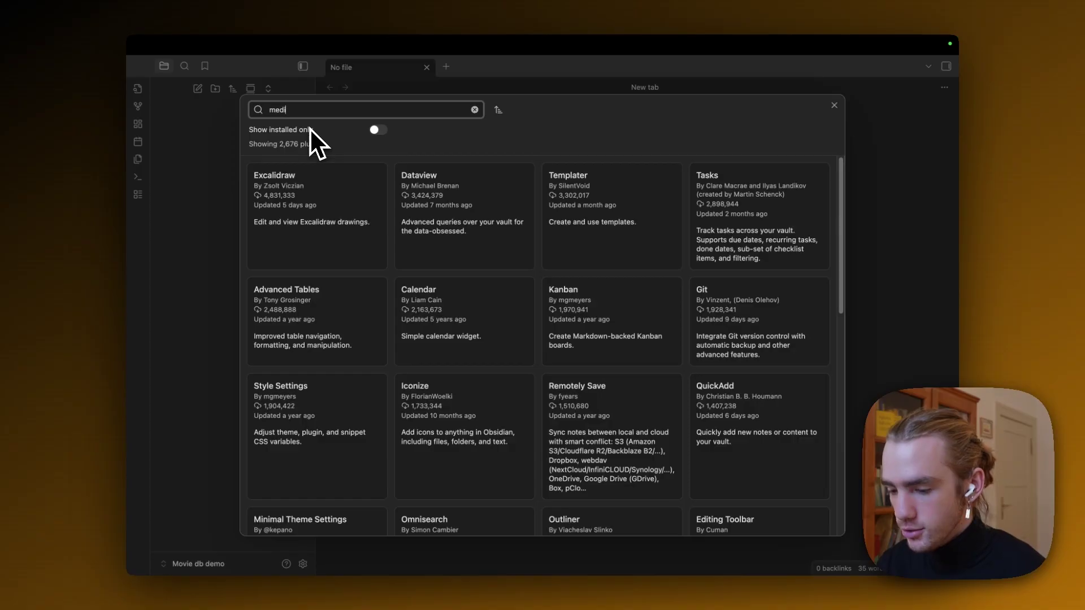
pyautogui.write('a db')
# Install and enable Media DB, open its options, and paste the OMDb API key page address.
pyautogui.click(329, 210)
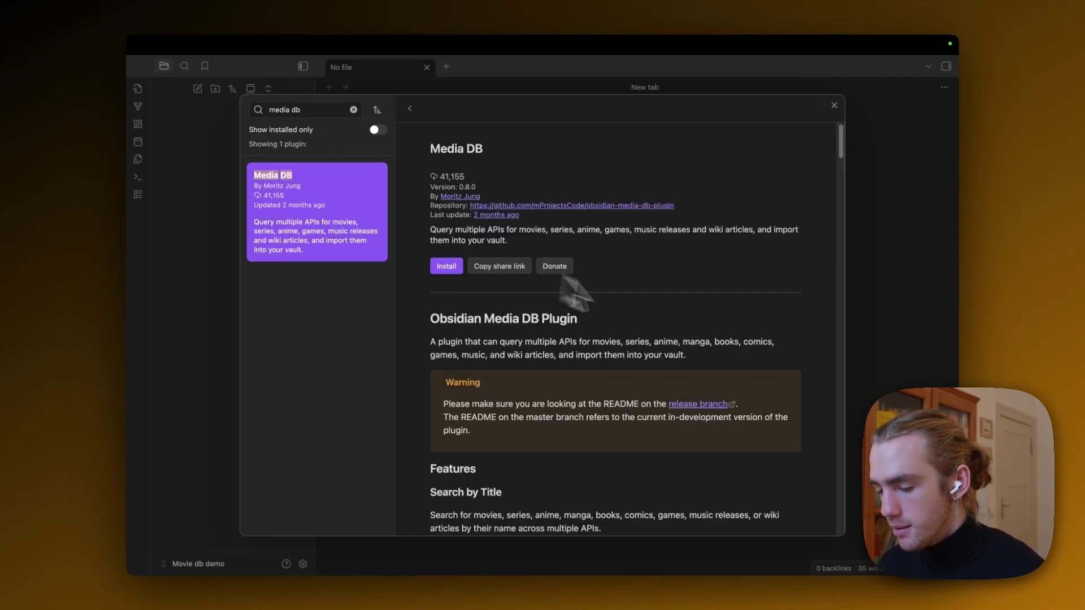
pyautogui.click(446, 269)
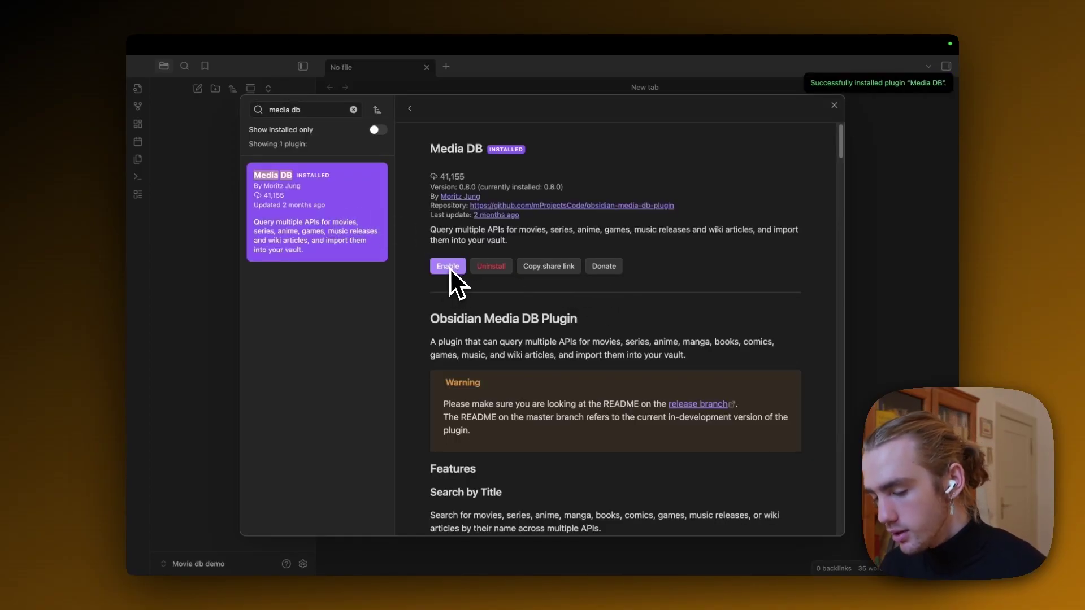
pyautogui.click(448, 266)
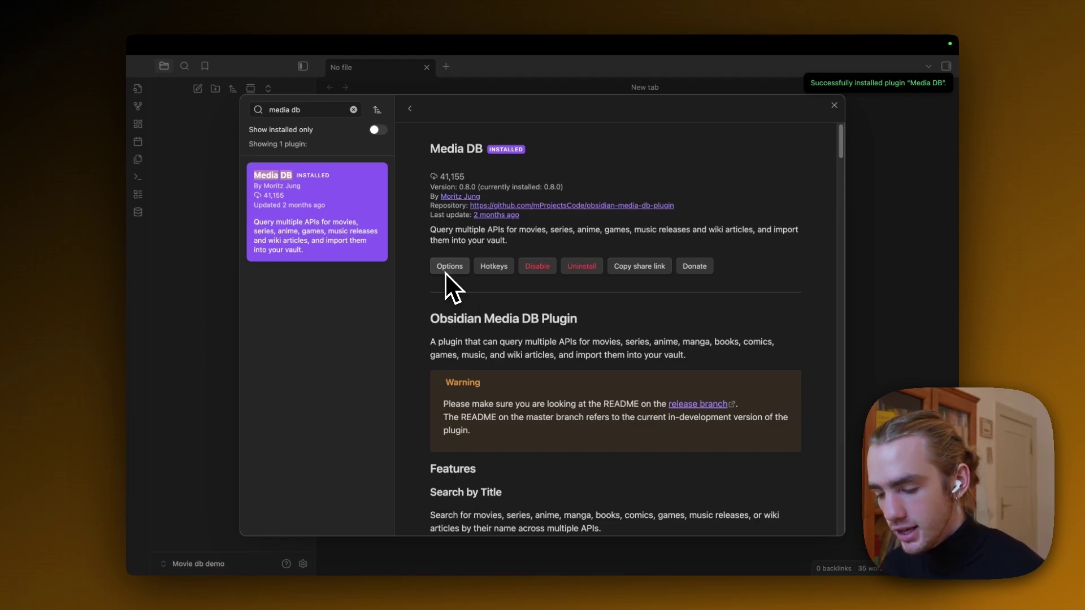
pyautogui.click(449, 271)
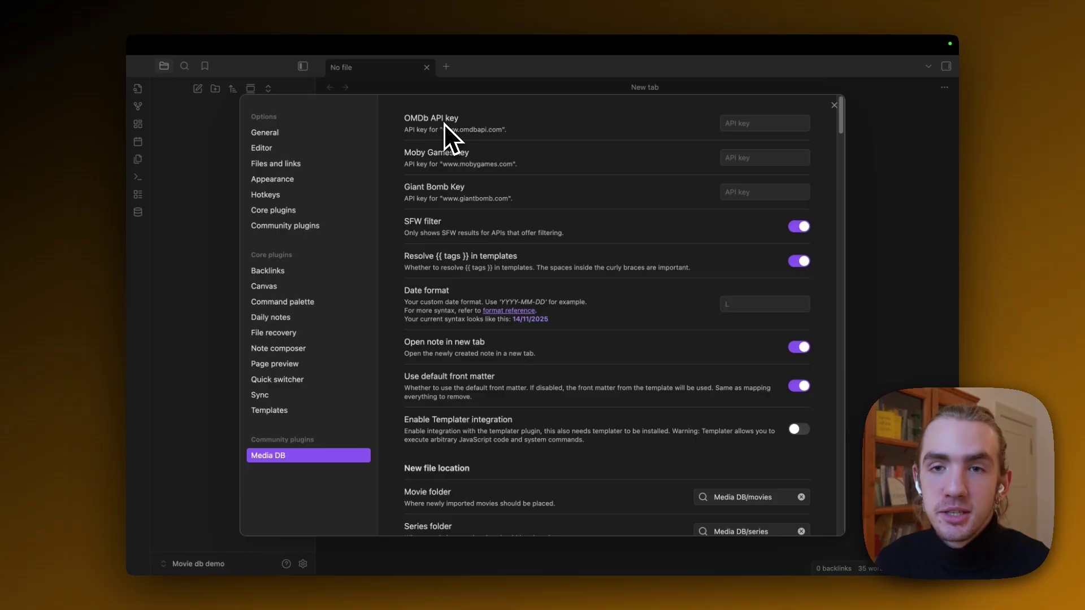
pyautogui.write('https://www.omdbapi.com/apikey.aspx')
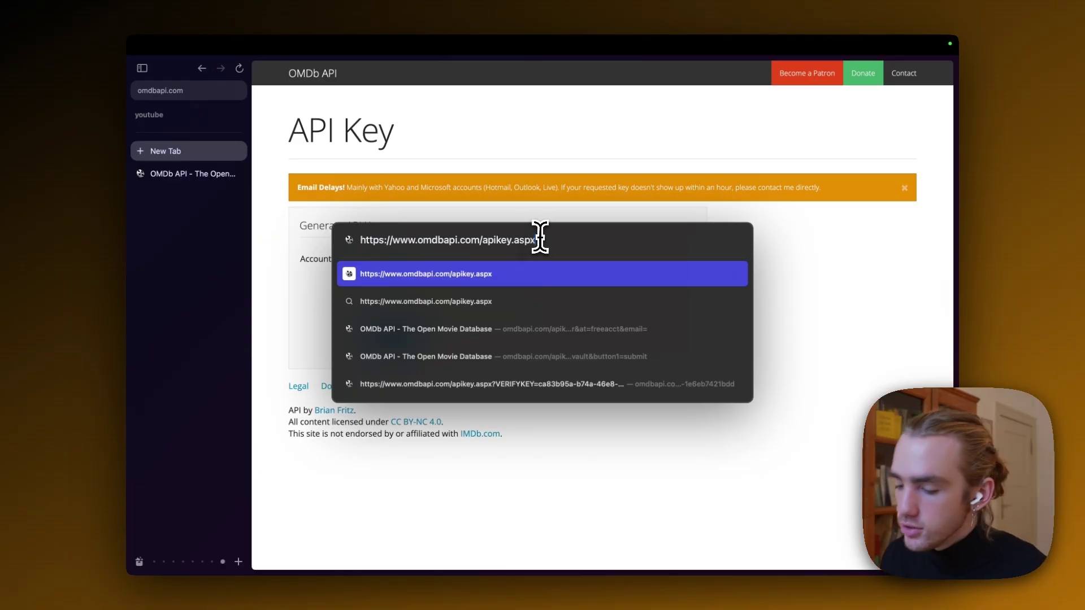
# Load the OMDb apikey.aspx page, choose the FREE! account type, and fill in the use description.
pyautogui.moveTo(525, 247); pyautogui.dragTo(522, 247)
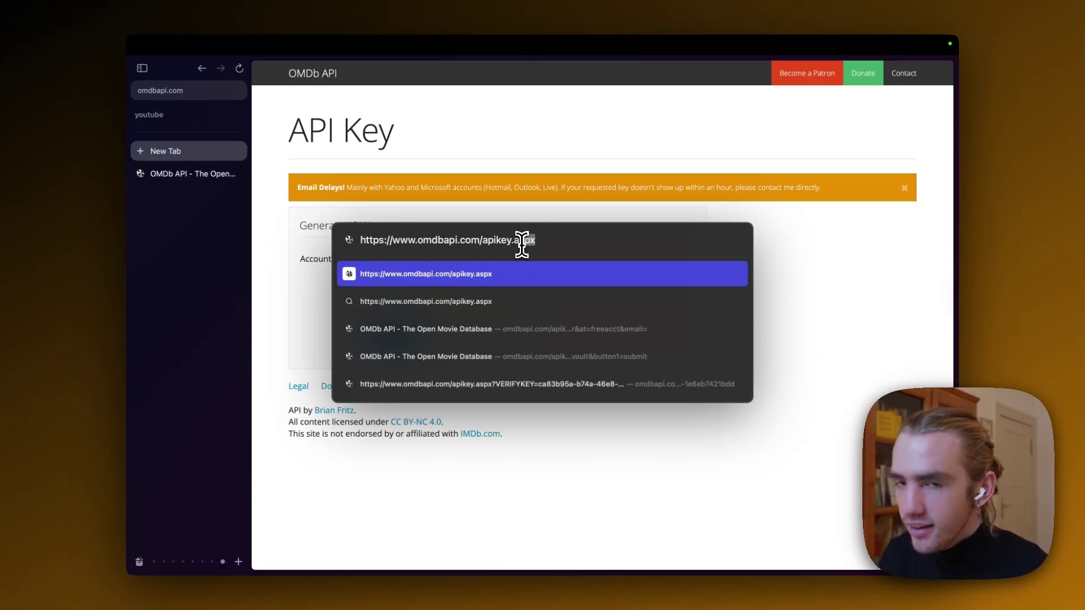
pyautogui.press('Return')
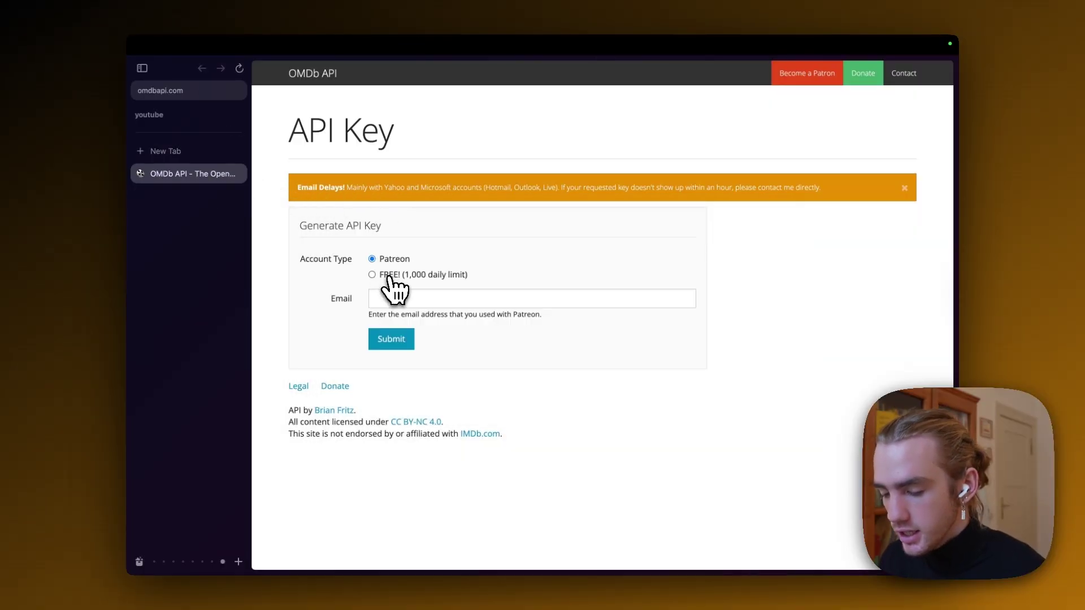
pyautogui.click(389, 277)
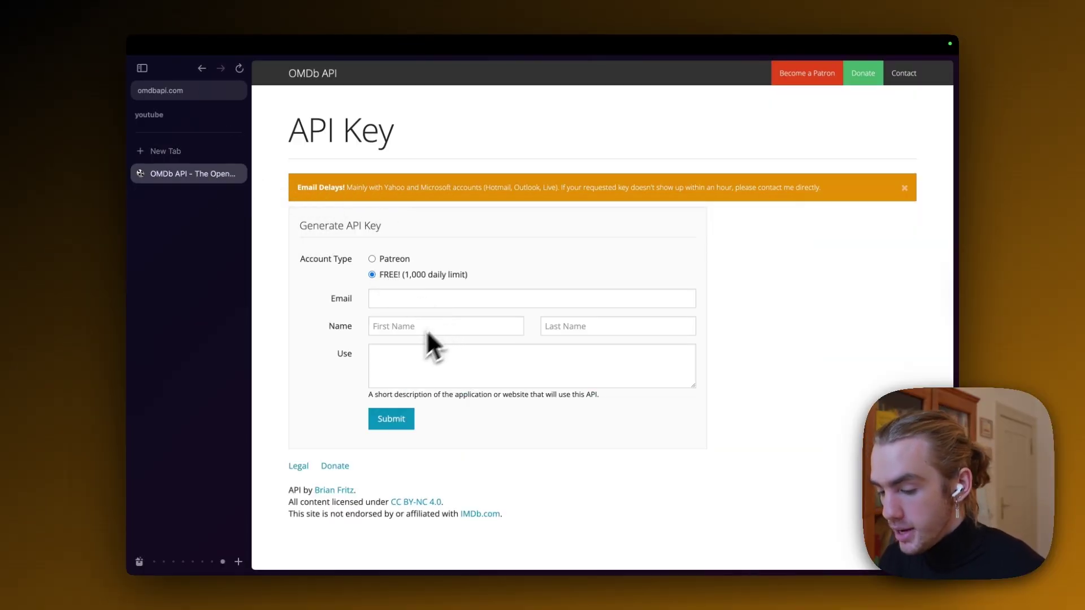
pyautogui.click(441, 374)
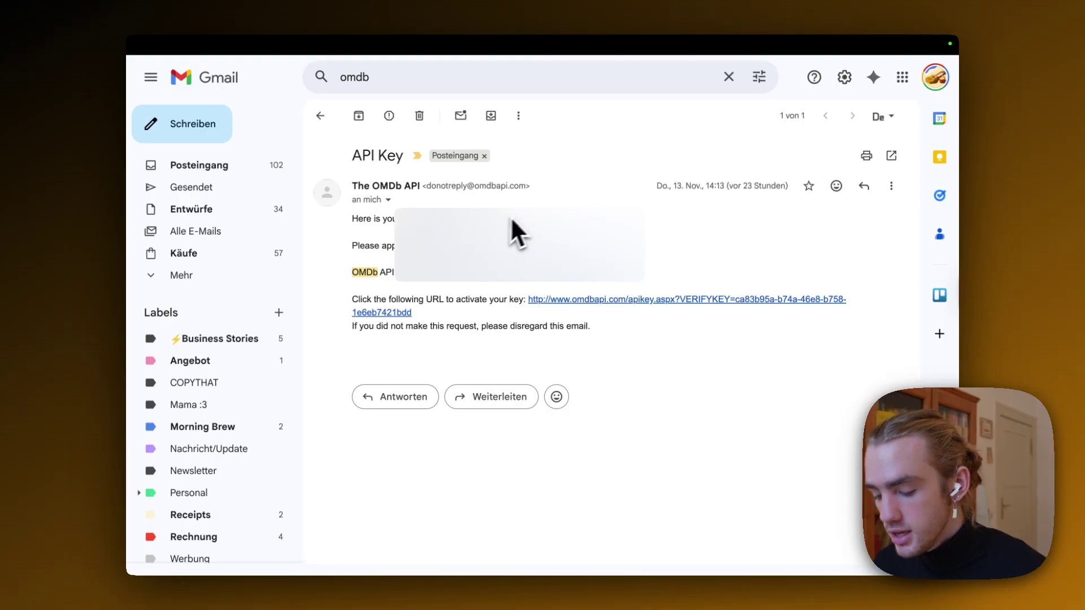
# Copy the OMDb API key from the email, try its activation link, then close that tab.
pyautogui.press('super+c')
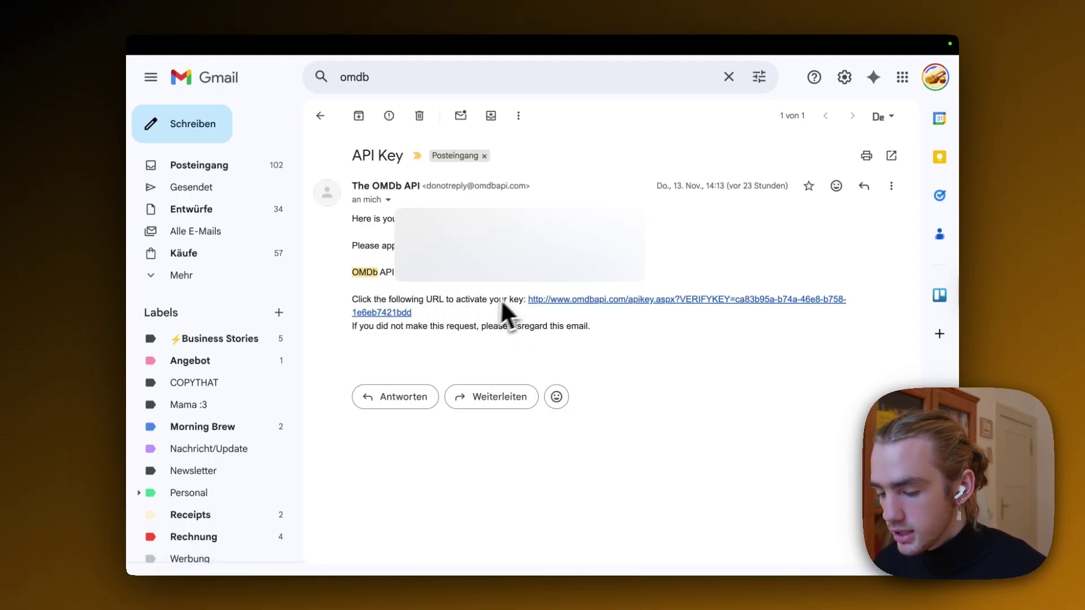
pyautogui.click(584, 300)
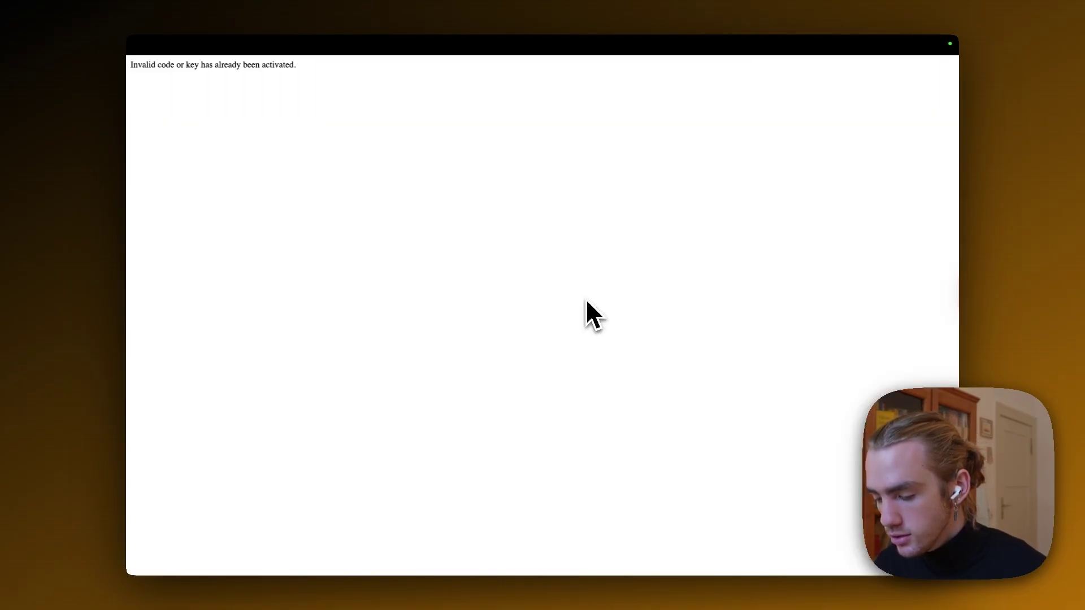
pyautogui.press('super+s')
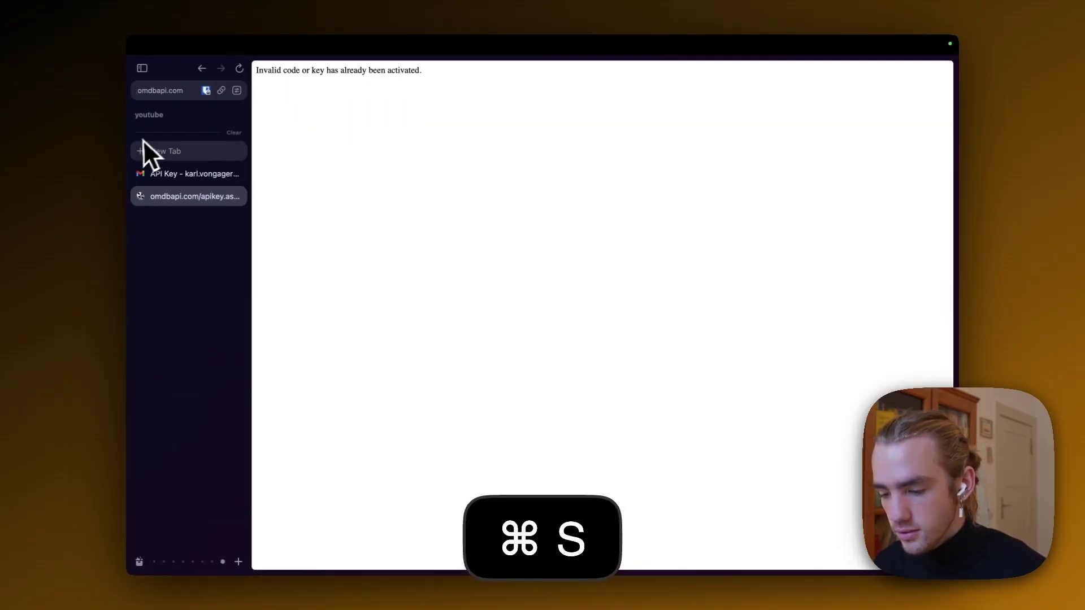
pyautogui.click(237, 194)
pyautogui.press('super+s')
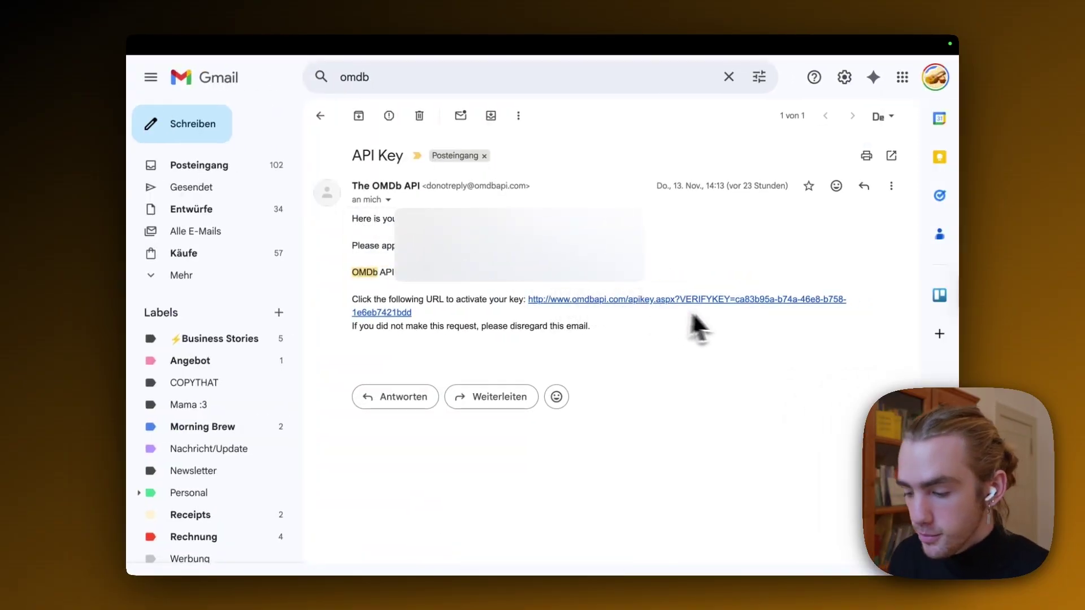
# Paste the copied key into Media DB's OMDb API key field.
pyautogui.press('super+Tab')
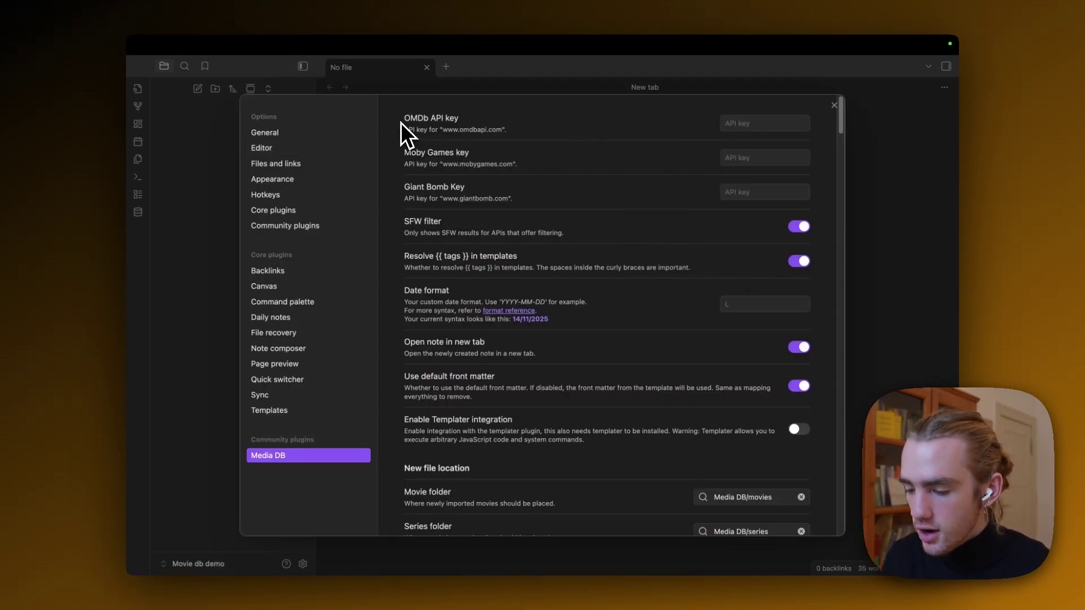
pyautogui.click(769, 122)
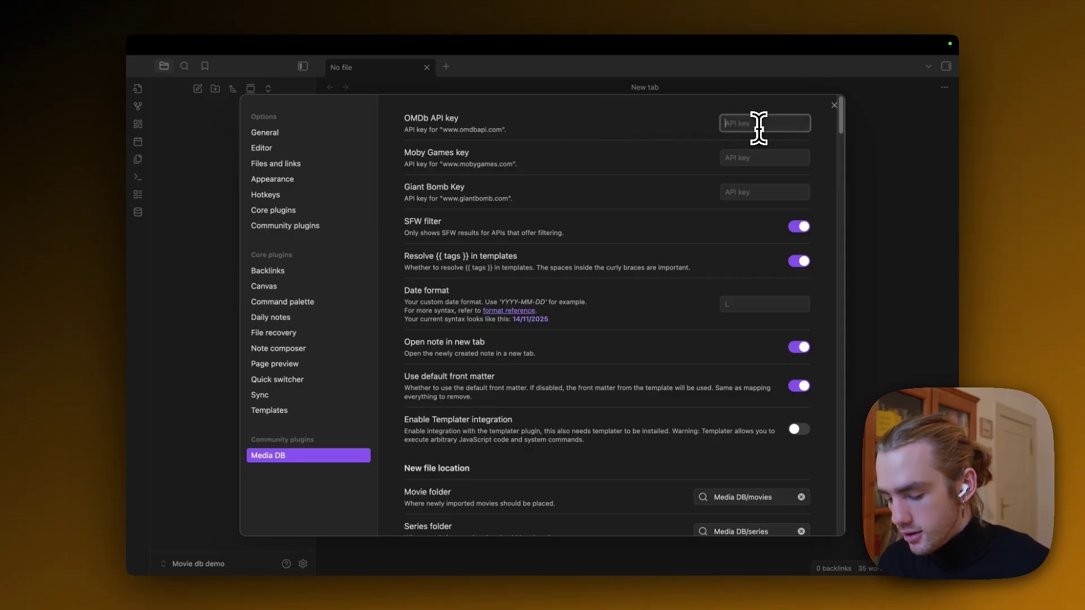
pyautogui.press('super+v')
pyautogui.click(685, 151)
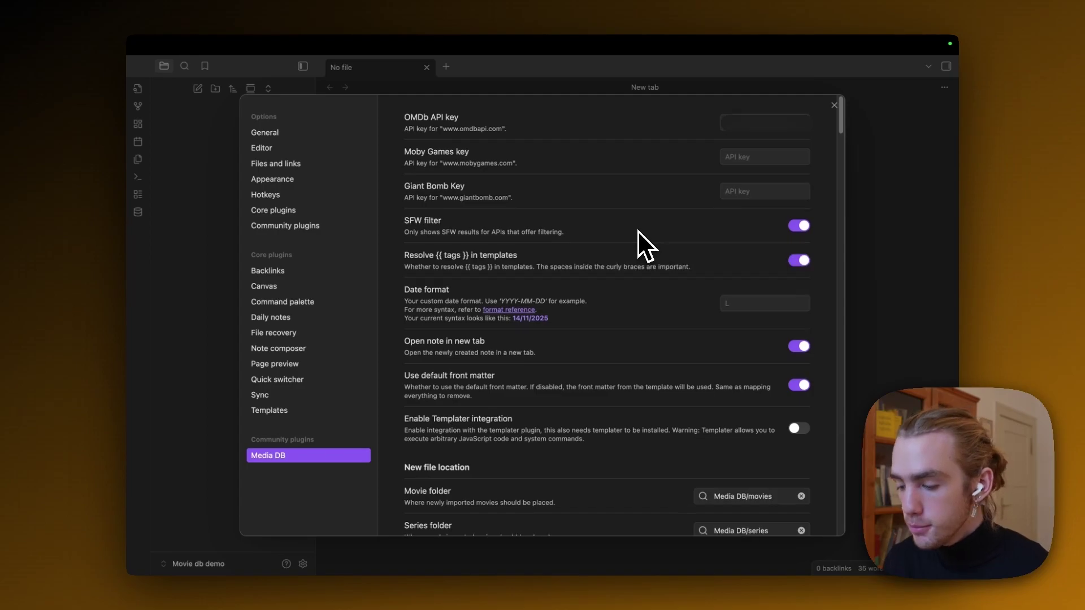
# Remove the 'Media DB/' prefix from the series and movie folder paths and close settings.
pyautogui.scroll(-7, 638, 232)
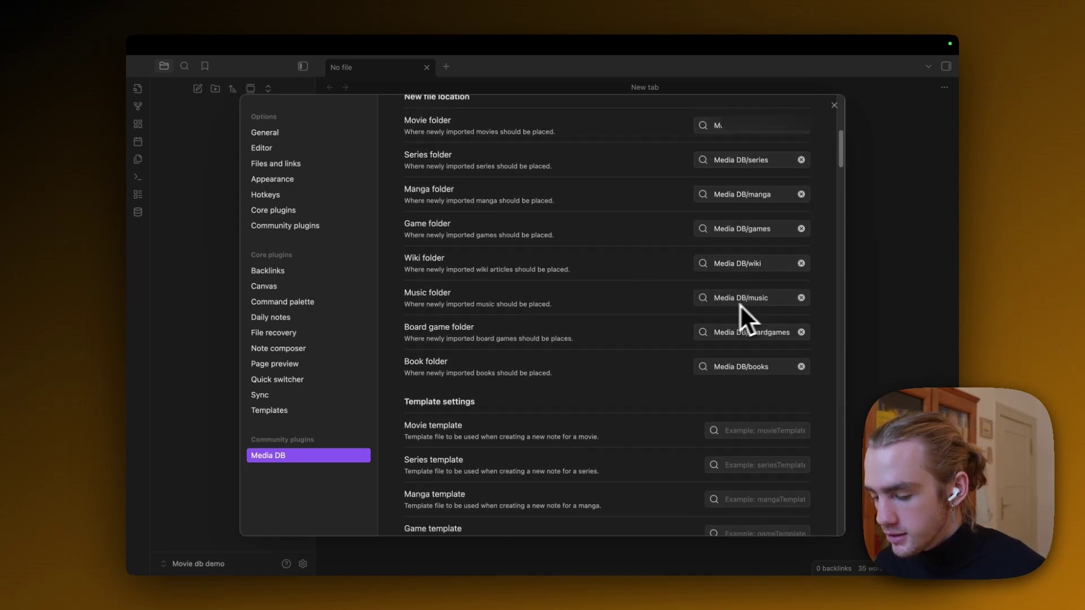
pyautogui.scroll(3, 517, 237)
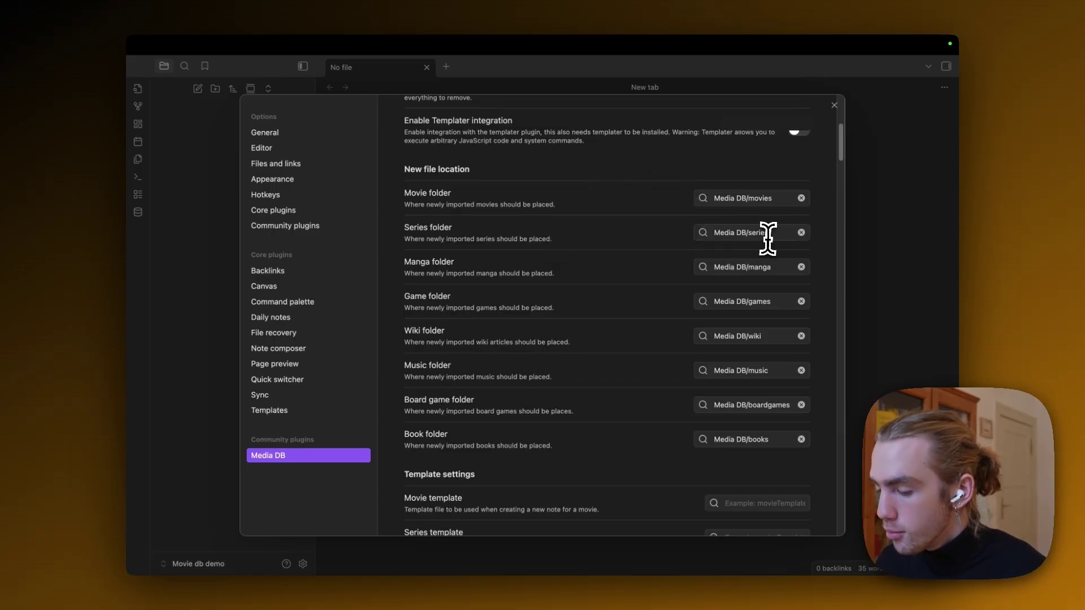
pyautogui.moveTo(748, 234); pyautogui.dragTo(705, 232)
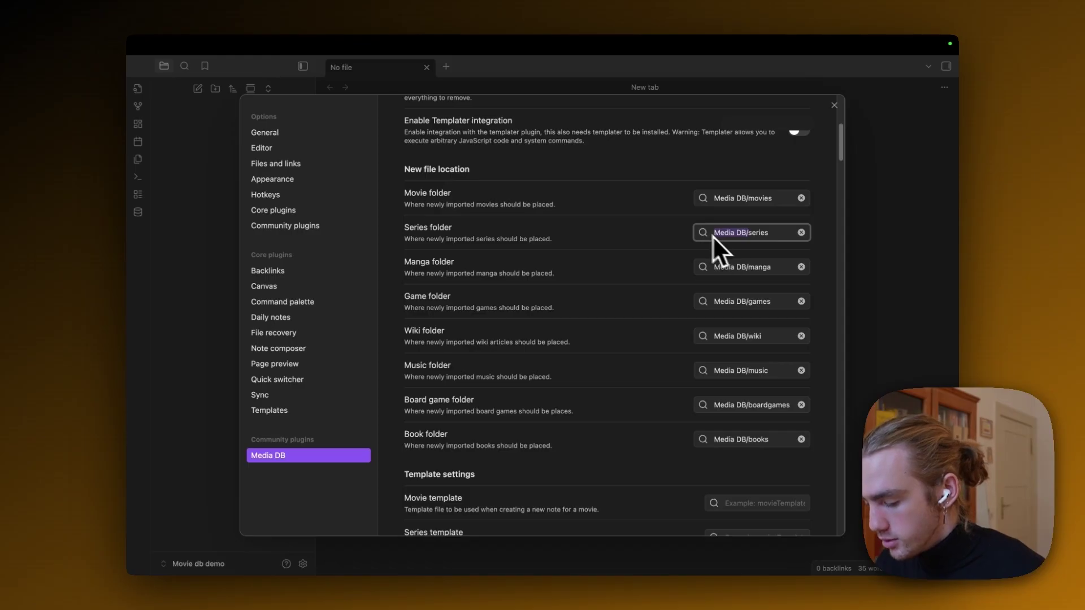
pyautogui.press('BackSpace')
pyautogui.moveTo(748, 197); pyautogui.dragTo(709, 198)
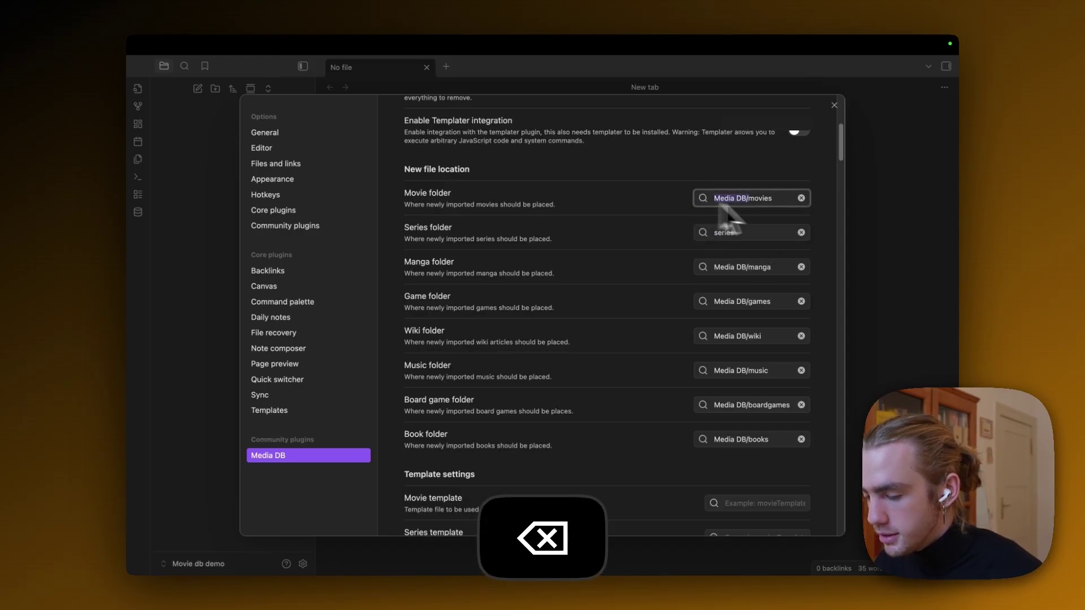
pyautogui.press('BackSpace')
pyautogui.press('Escape')
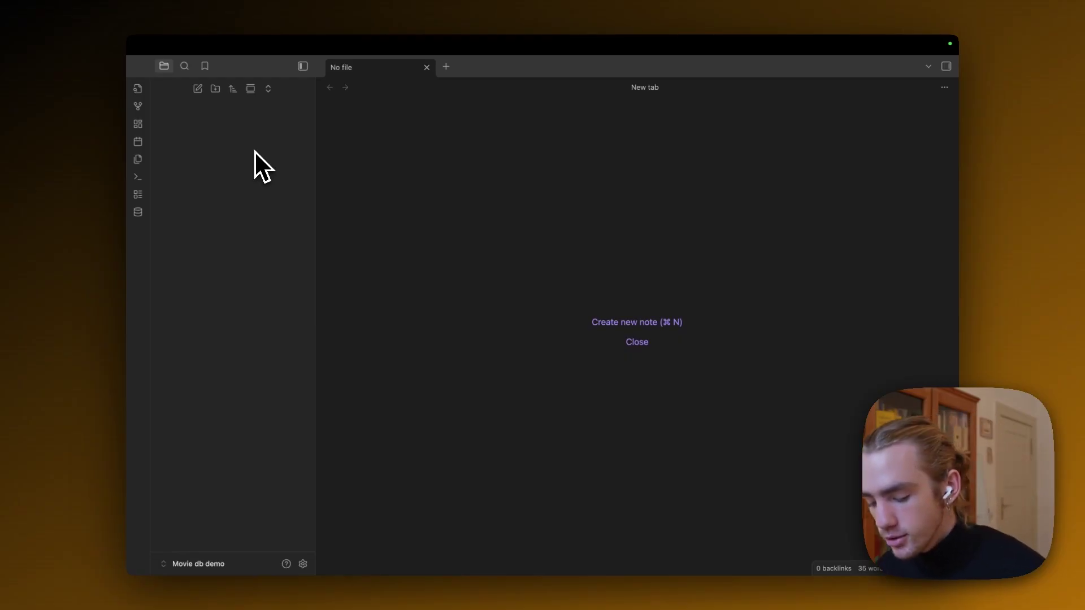
# Run 'Media DB: Create Media DB entry (Movie)' and search for 'howls moving castle'.
pyautogui.press('super+p')
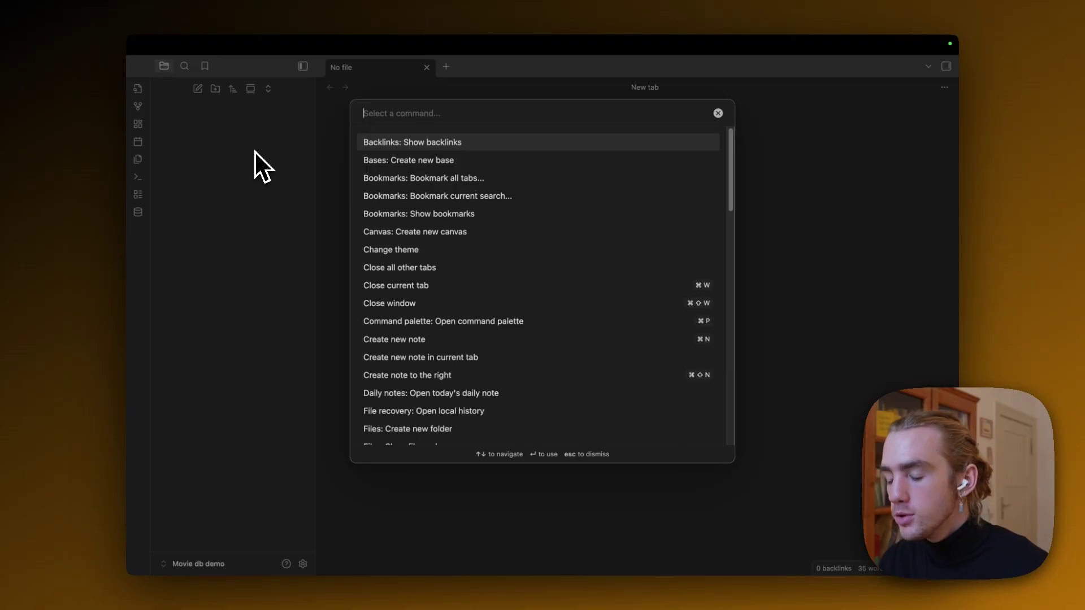
pyautogui.write('movie')
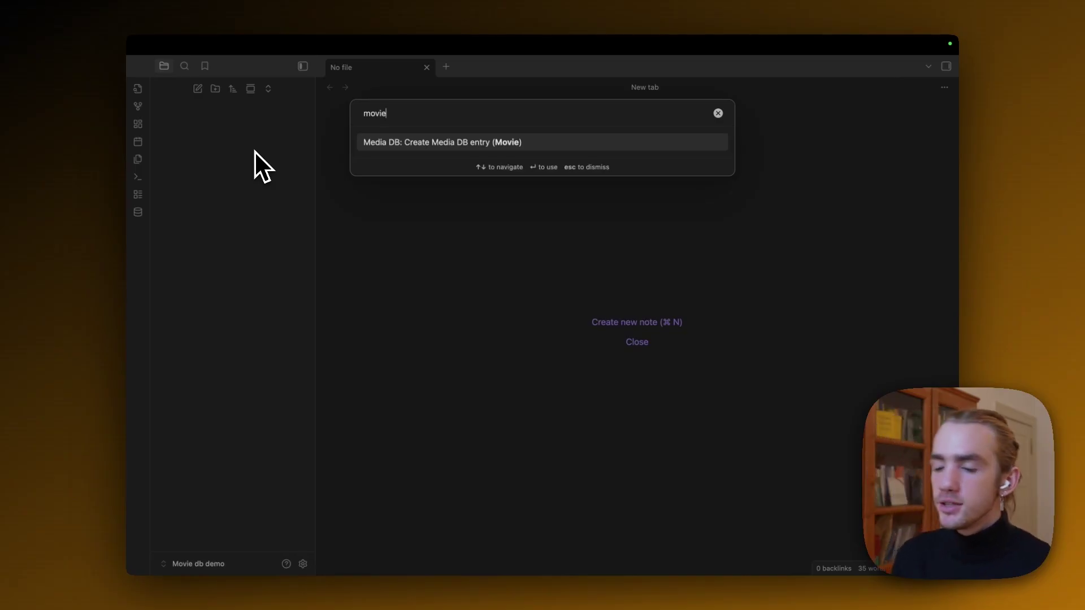
pyautogui.press('Return')
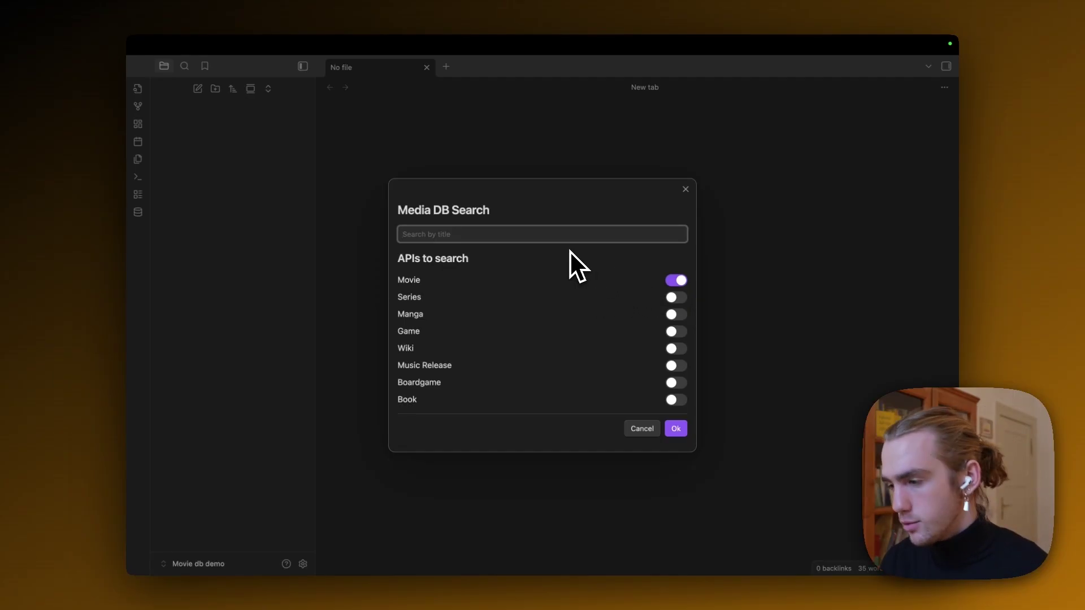
pyautogui.write('howls moving')
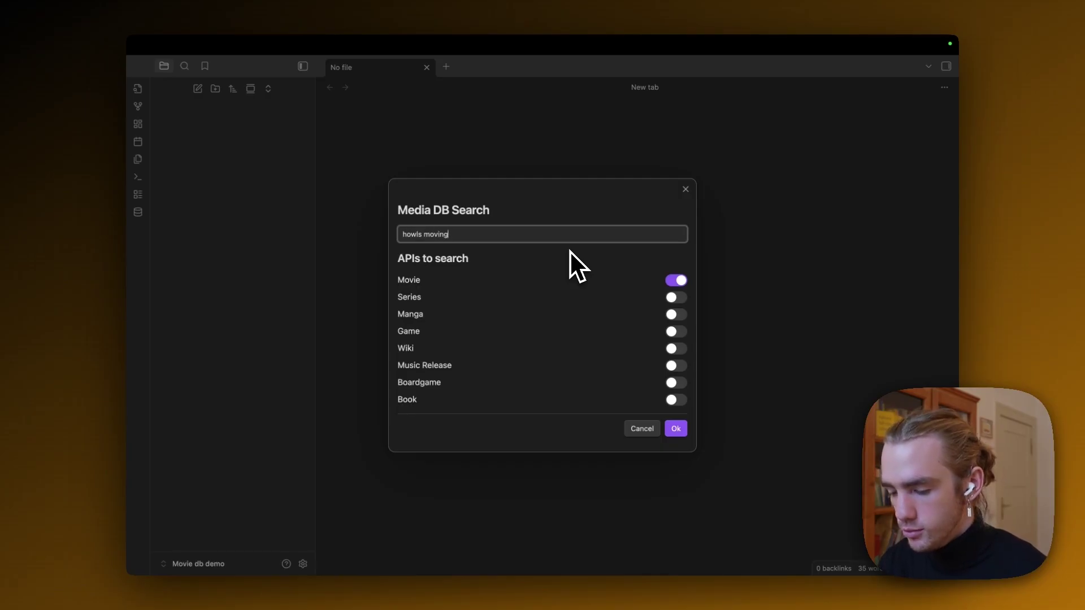
pyautogui.write(' castle')
pyautogui.press('Return')
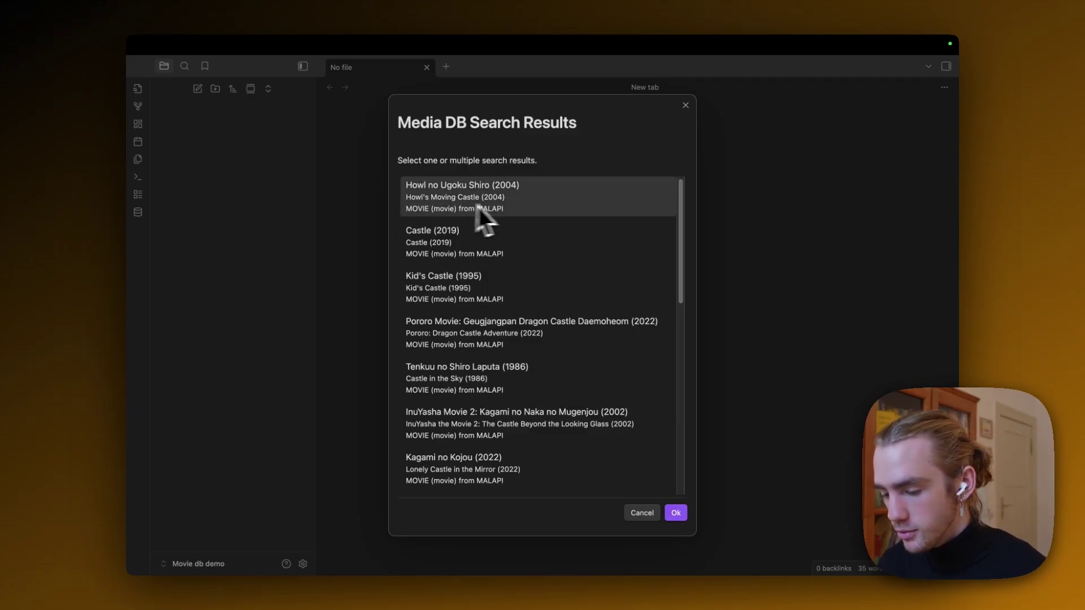
# Search again for 'dune' and select Dune: Part One (2021) and Dune: Part Two (2024).
pyautogui.click(385, 208)
pyautogui.write('dune')
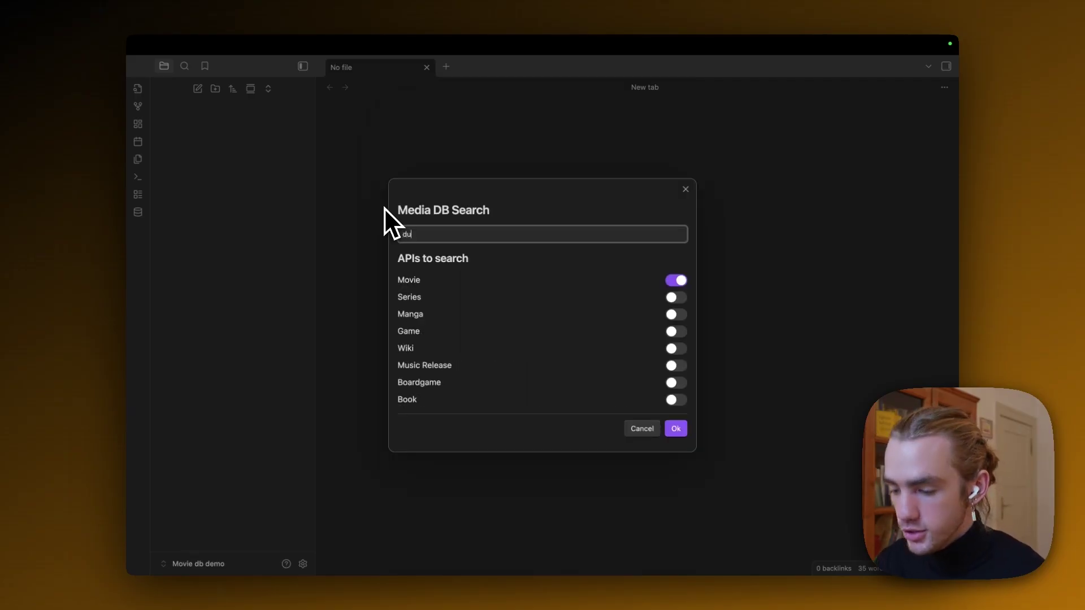
pyautogui.press('Return')
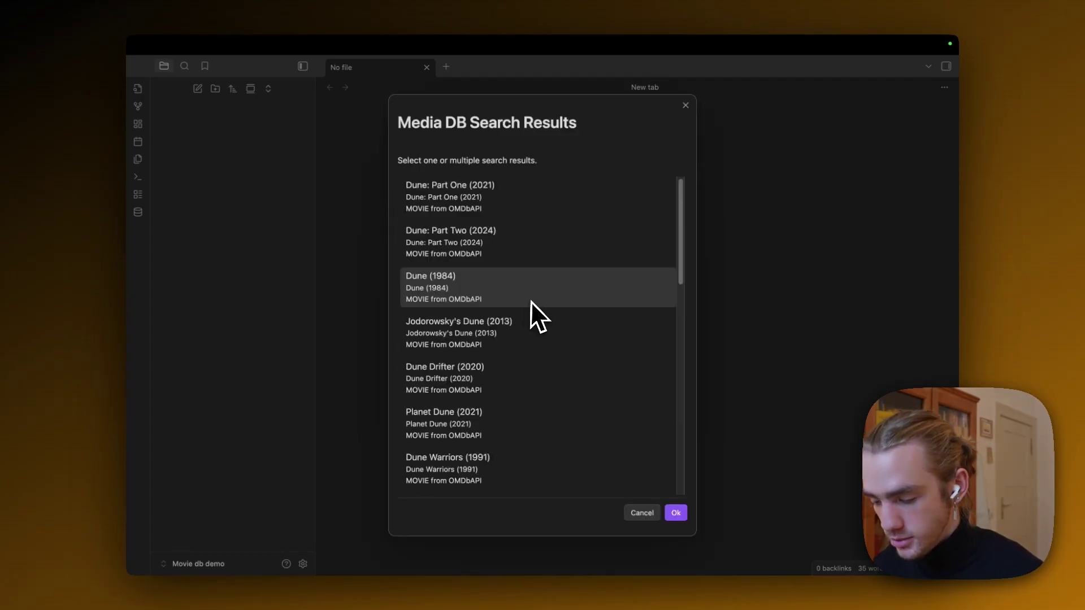
pyautogui.click(457, 198)
pyautogui.click(531, 259)
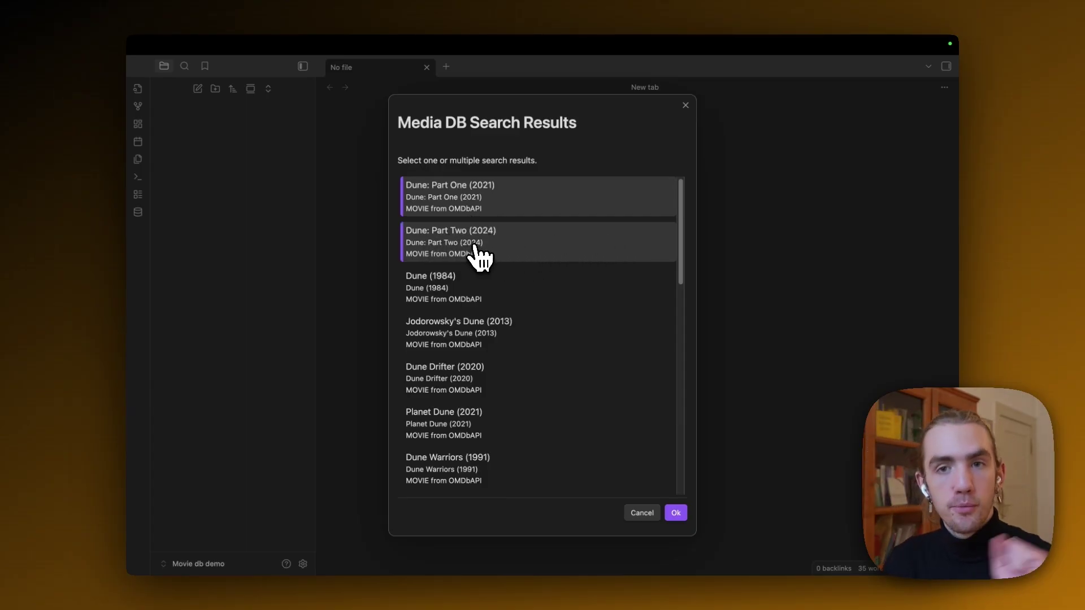
# Confirm both Dune films and accept the Media DB Preview to create their notes.
pyautogui.click(680, 514)
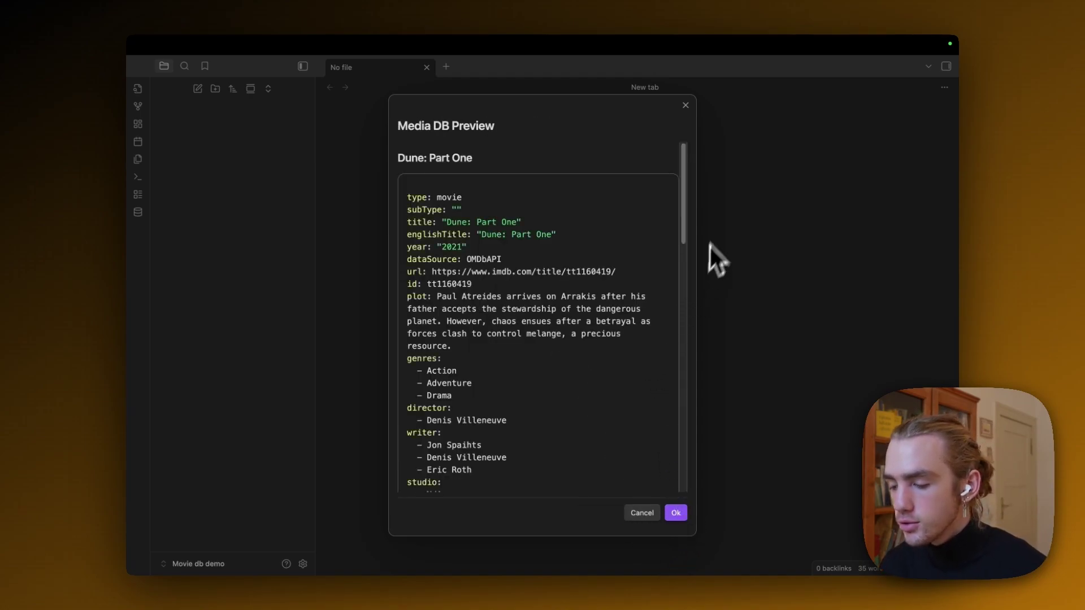
pyautogui.moveTo(685, 215); pyautogui.dragTo(681, 266)
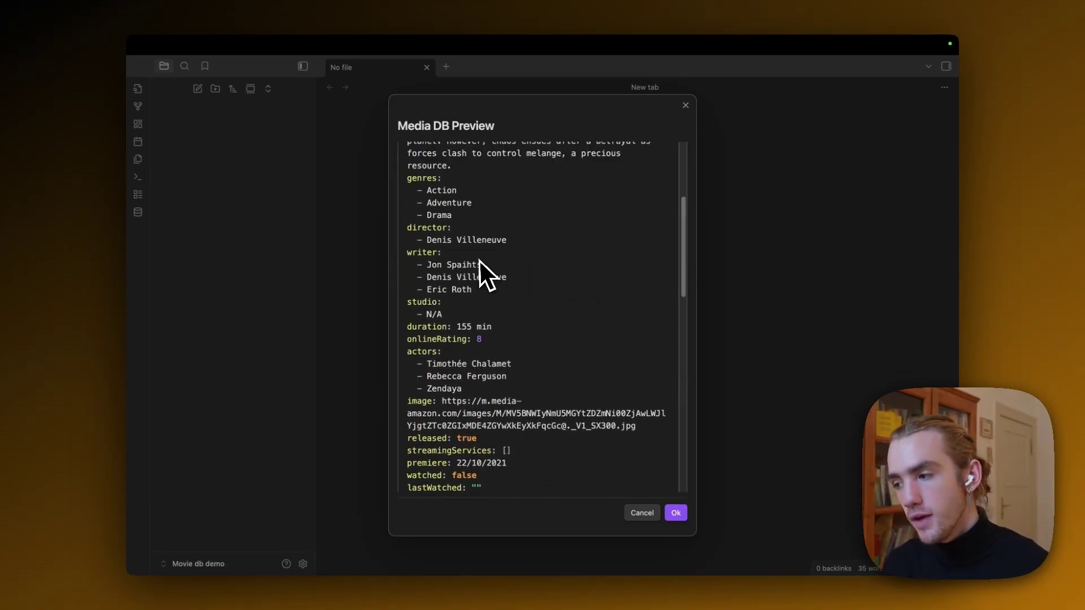
pyautogui.scroll(-6, 479, 272)
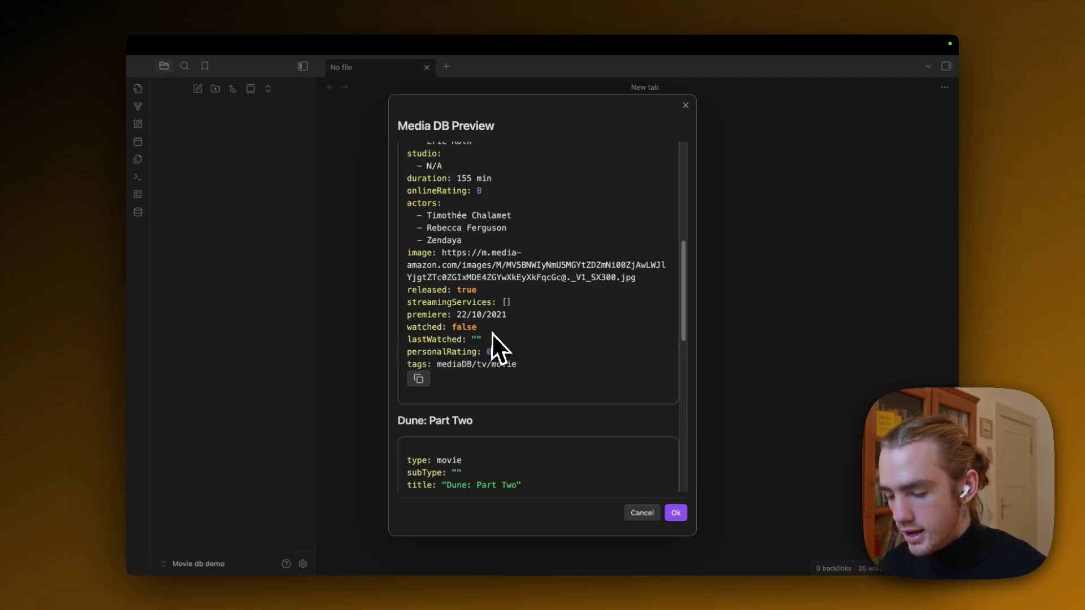
pyautogui.scroll(-10, 565, 341)
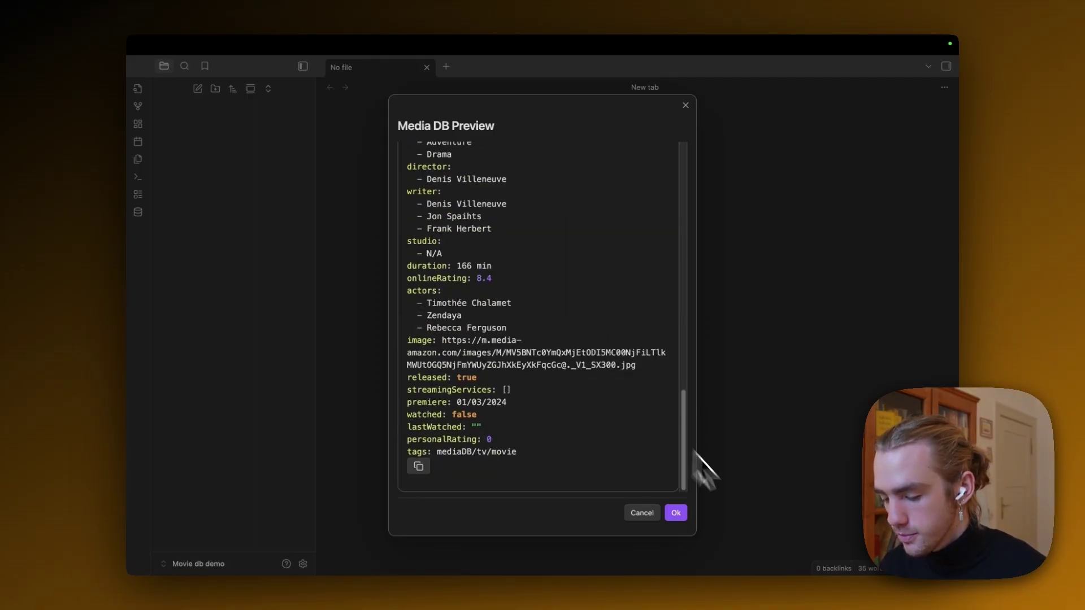
pyautogui.click(678, 517)
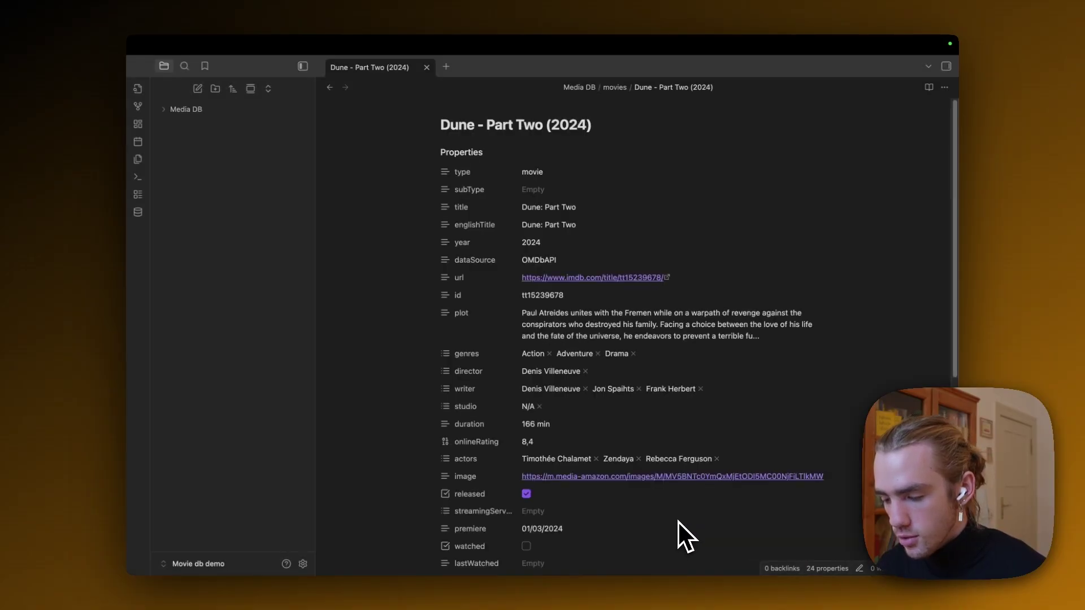
# Expand Media DB > movies and open the Dune - Part One and Part Two notes.
pyautogui.click(192, 109)
pyautogui.click(212, 125)
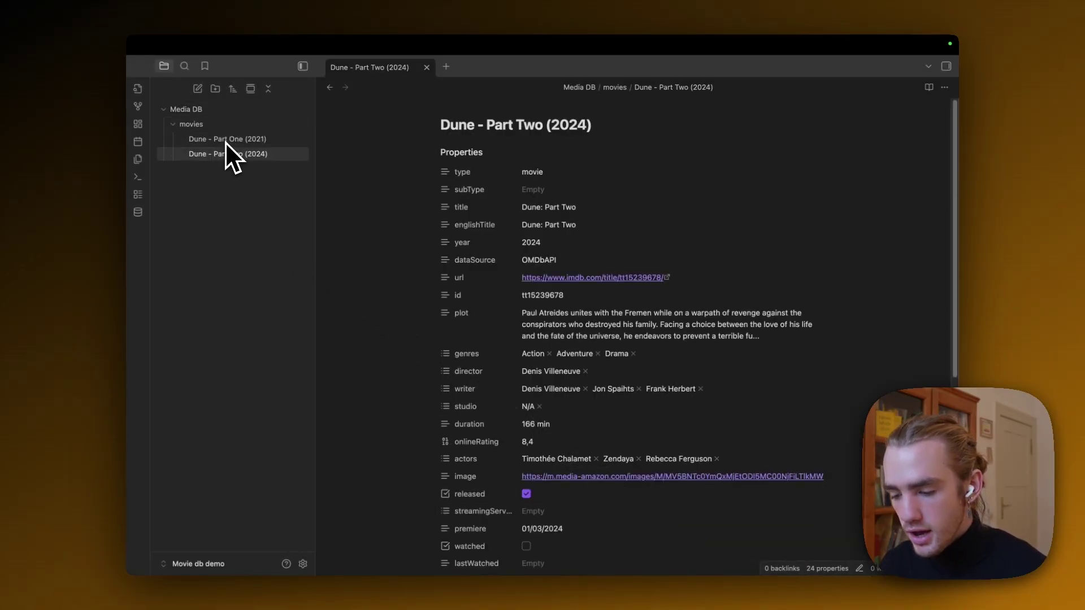
pyautogui.click(238, 141)
pyautogui.click(234, 156)
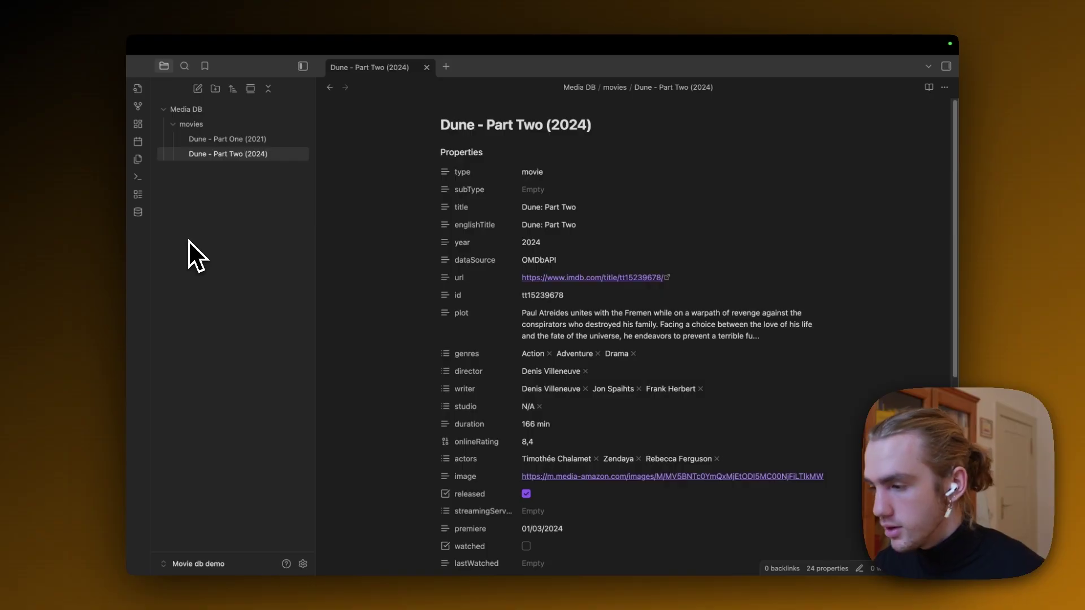
# Create a series entry for Arcane via the Media DB series command and accept its preview.
pyautogui.press('super+p')
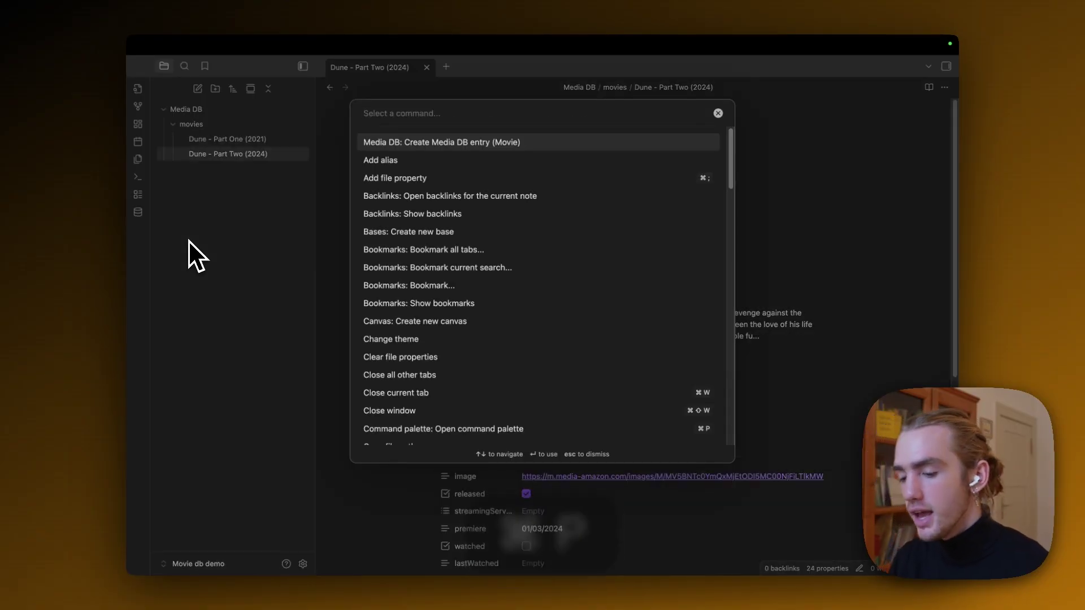
pyautogui.write('series')
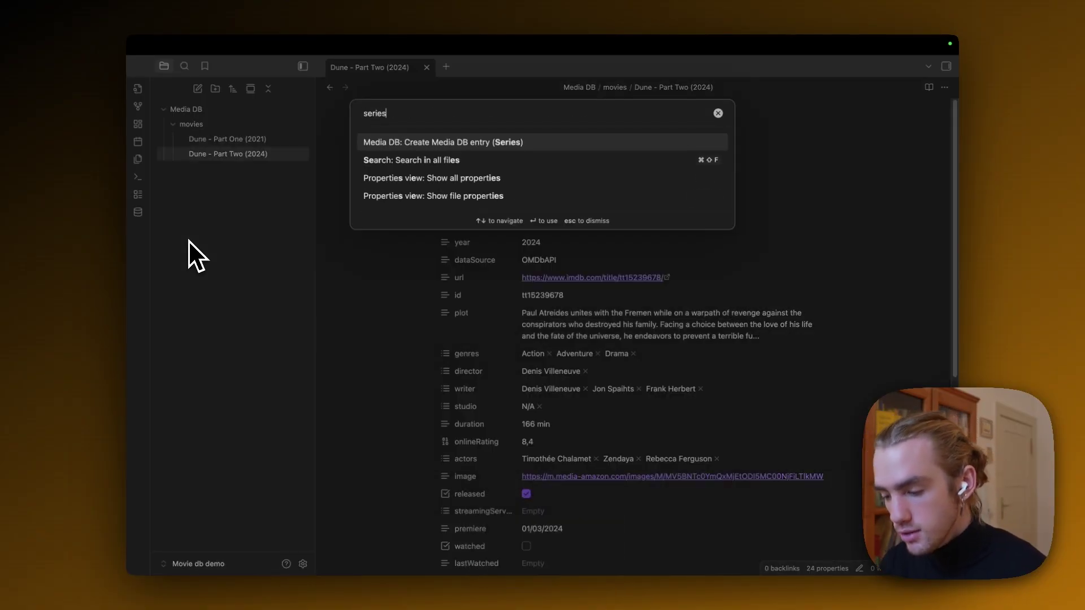
pyautogui.press('Return')
pyautogui.write('arcane')
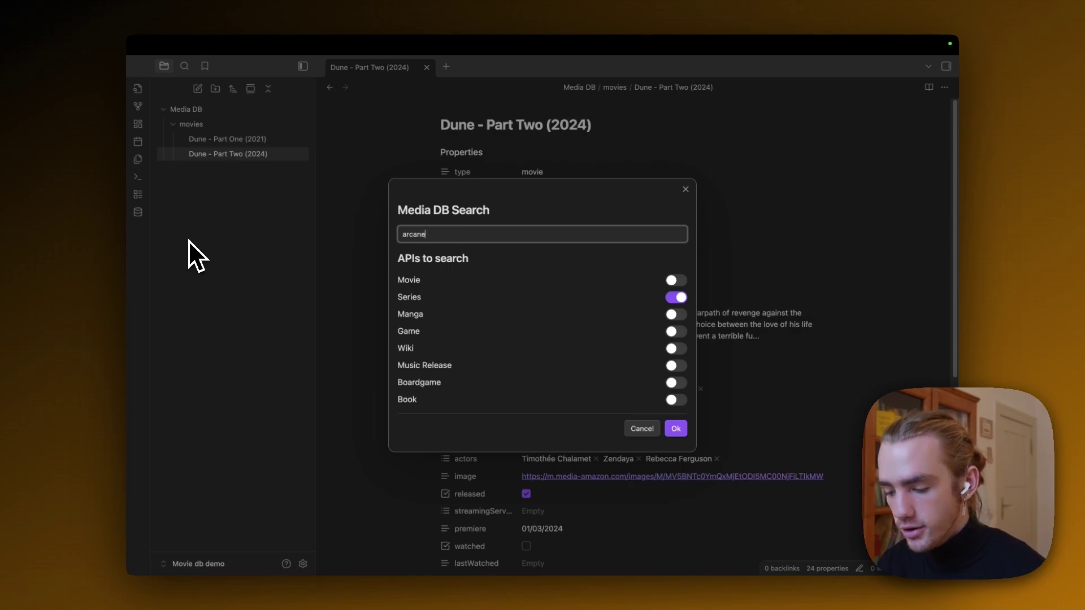
pyautogui.press('Return')
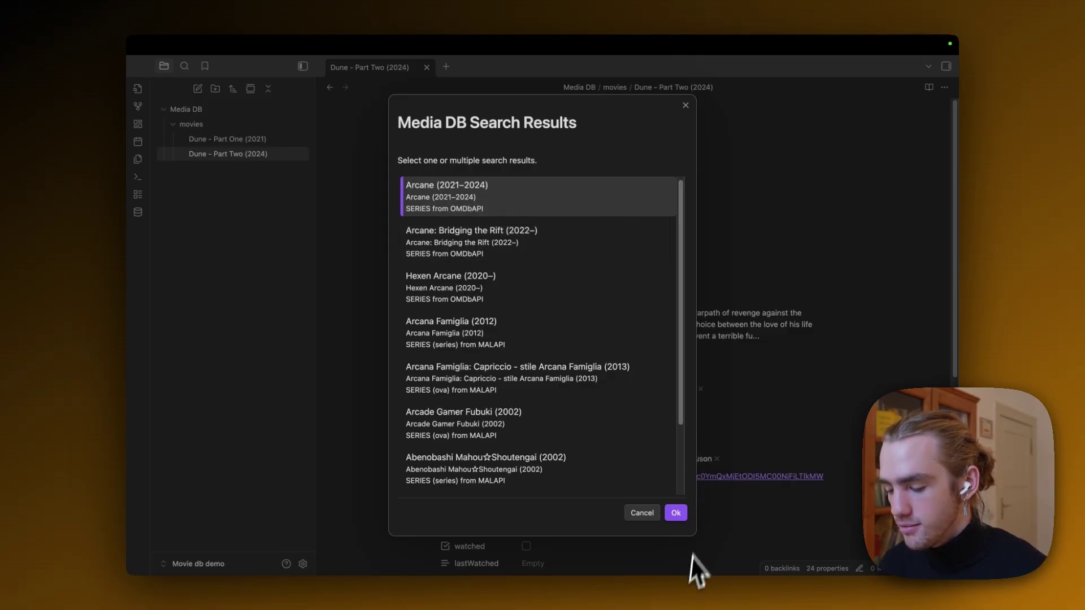
pyautogui.click(677, 512)
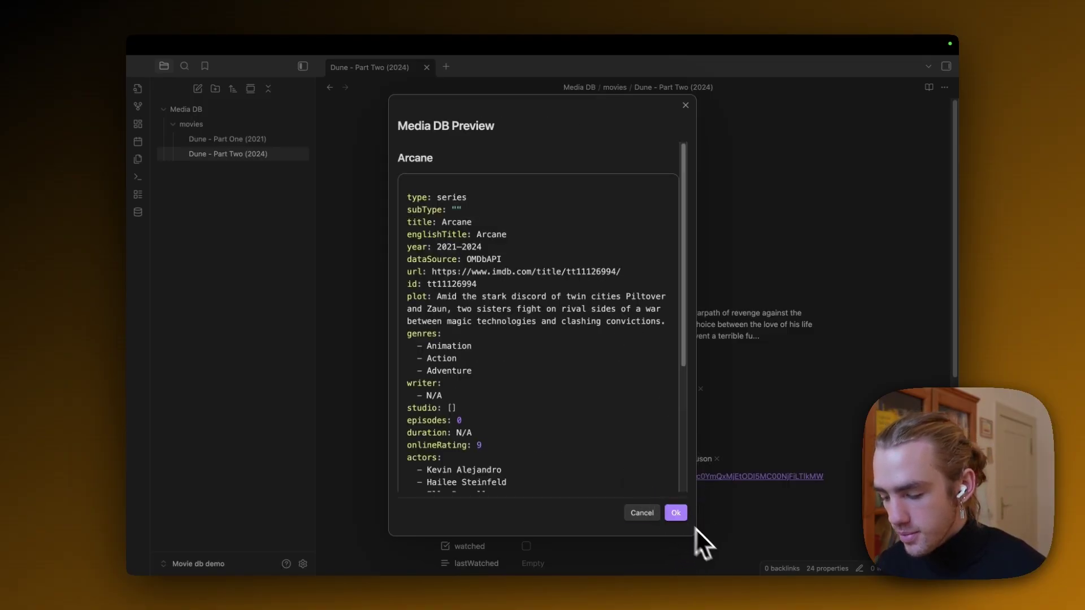
pyautogui.scroll(-5, 503, 394)
pyautogui.click(675, 512)
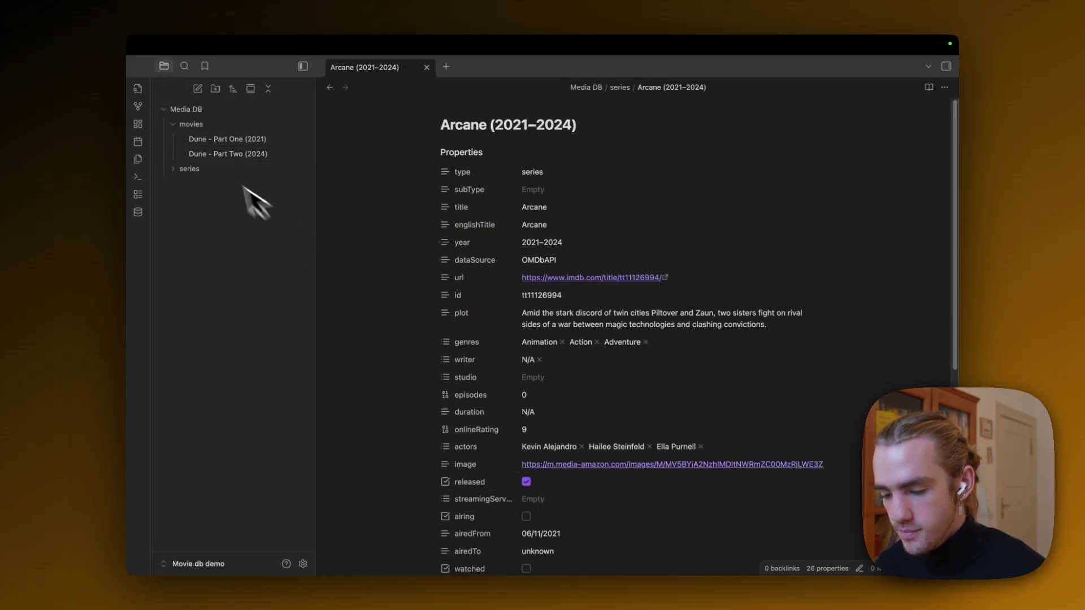
# Expand the series folder in the file explorer to reveal the Arcane note.
pyautogui.click(202, 123)
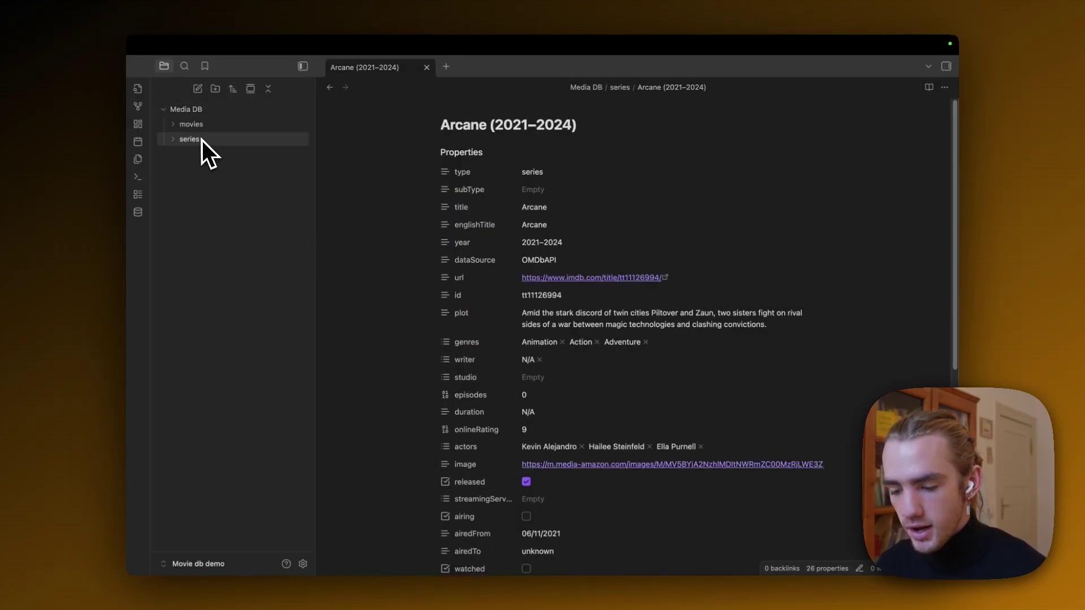
pyautogui.click(204, 127)
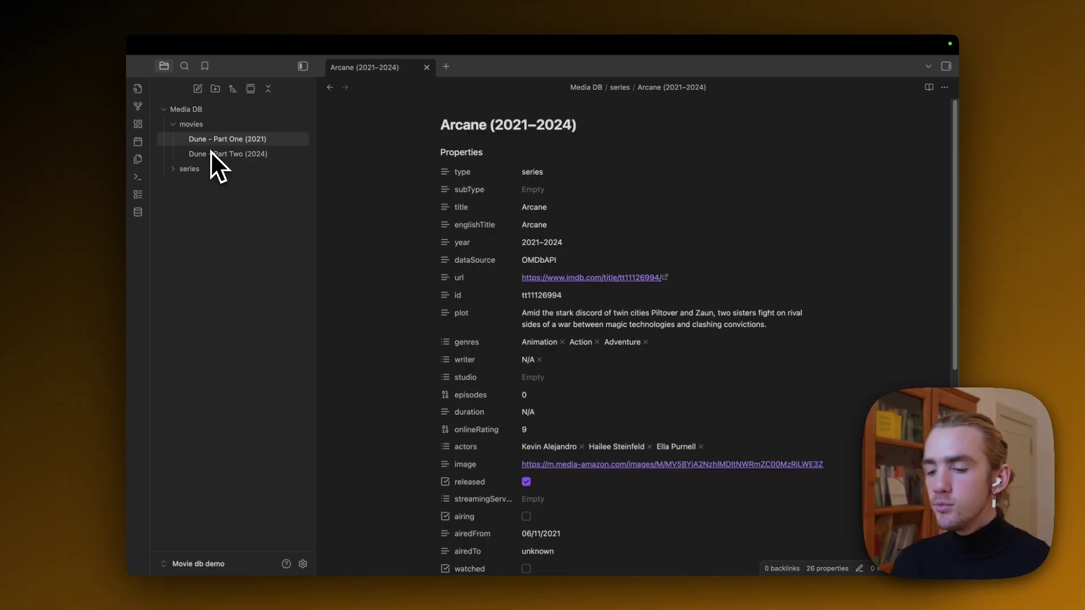
pyautogui.click(198, 169)
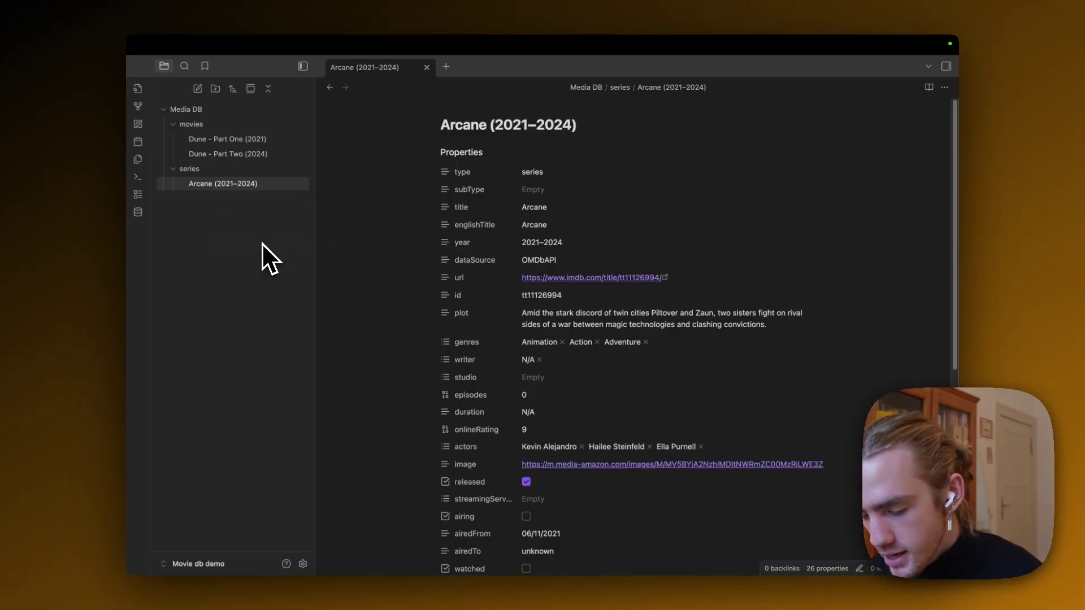
# Rename the new untitled base to 'Watchlist Hub'.
pyautogui.rightClick(225, 199)
pyautogui.click(255, 384)
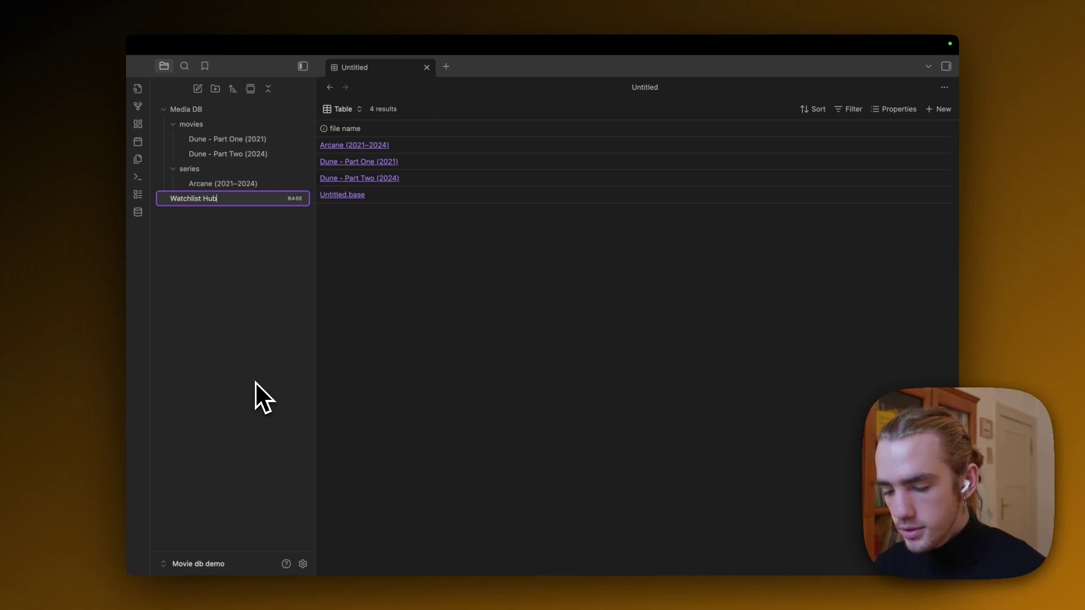
pyautogui.press('Return')
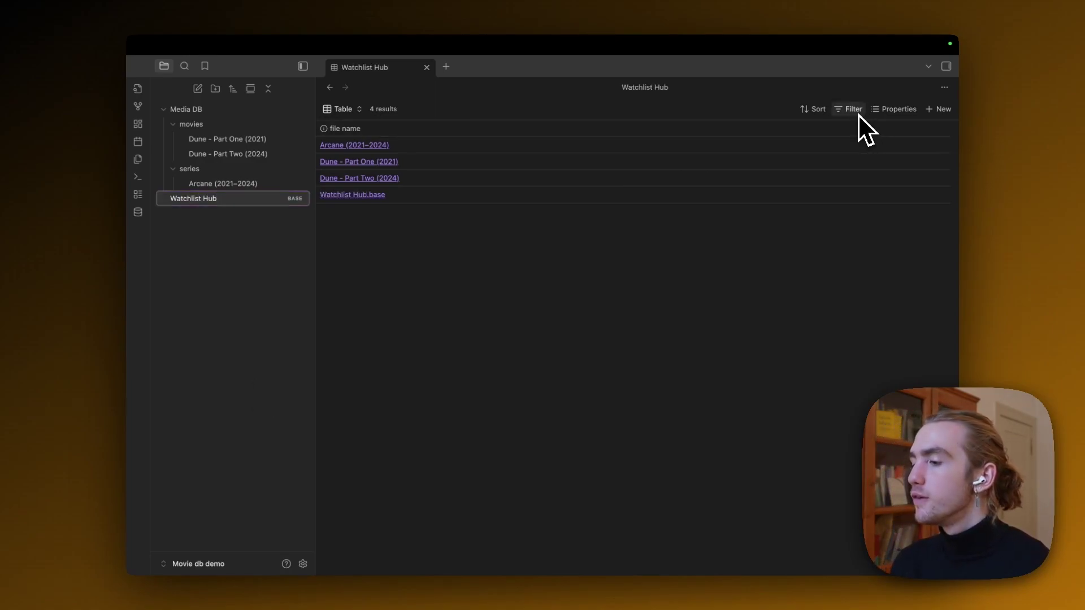
# Add a filter so the base only shows notes in the Media DB/movies folder.
pyautogui.click(858, 113)
pyautogui.click(737, 191)
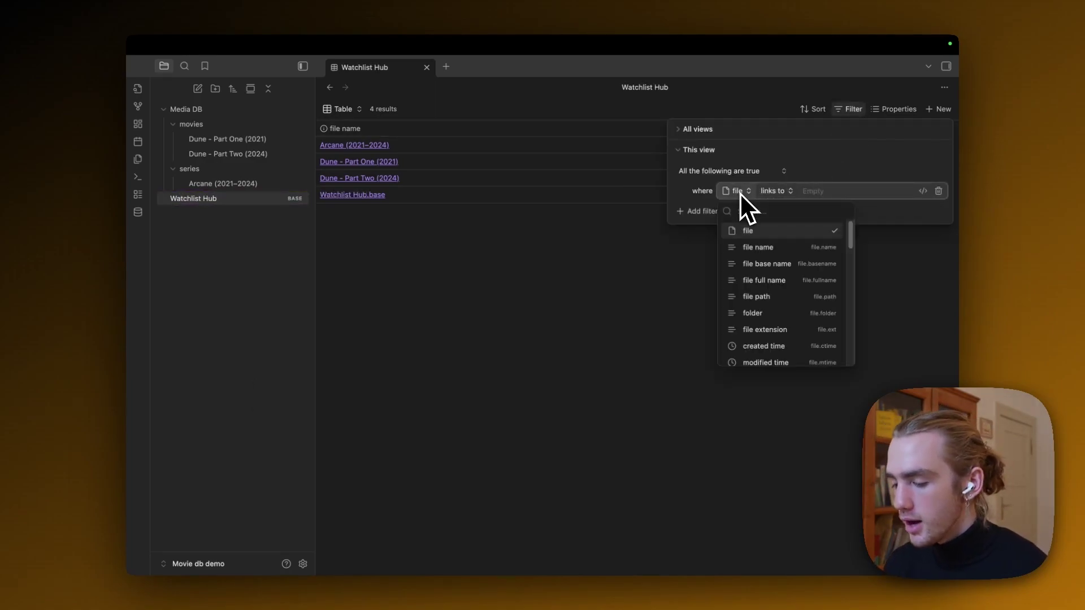
pyautogui.write('folder')
pyautogui.press('Return')
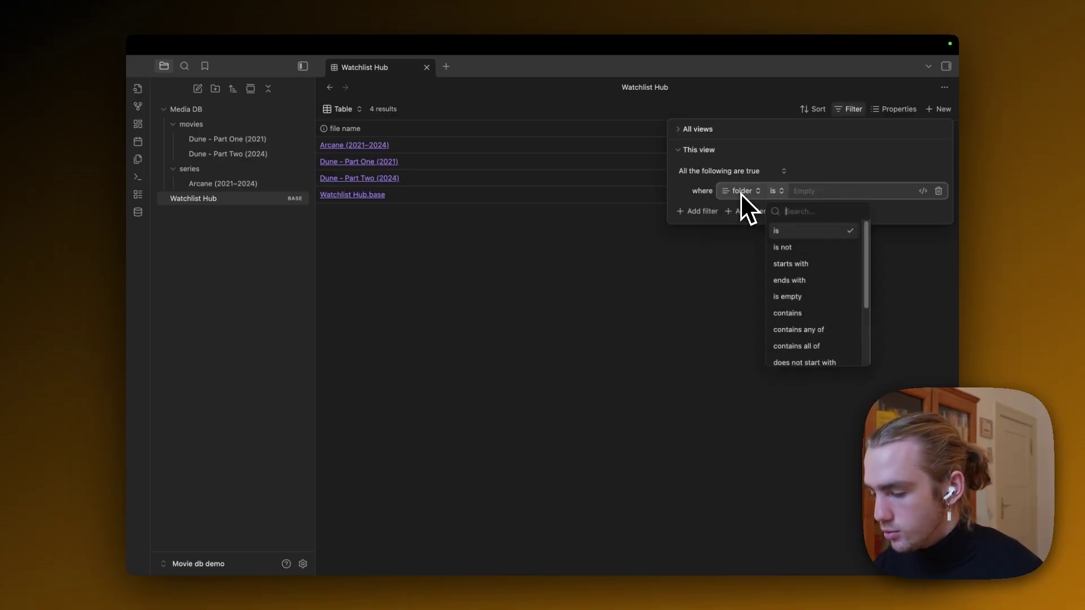
pyautogui.click(812, 194)
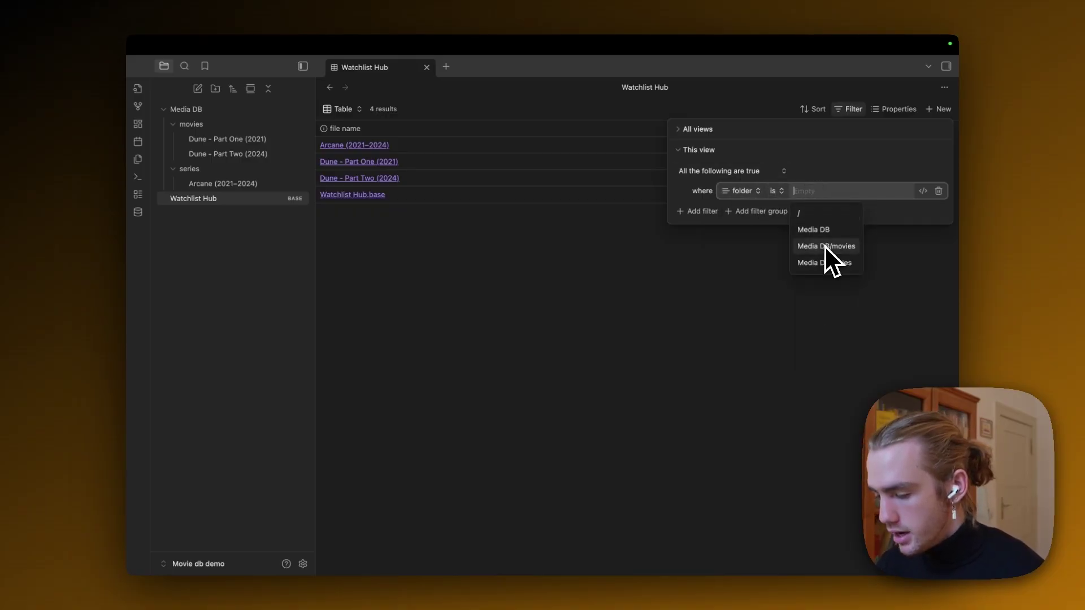
pyautogui.click(823, 246)
pyautogui.click(489, 308)
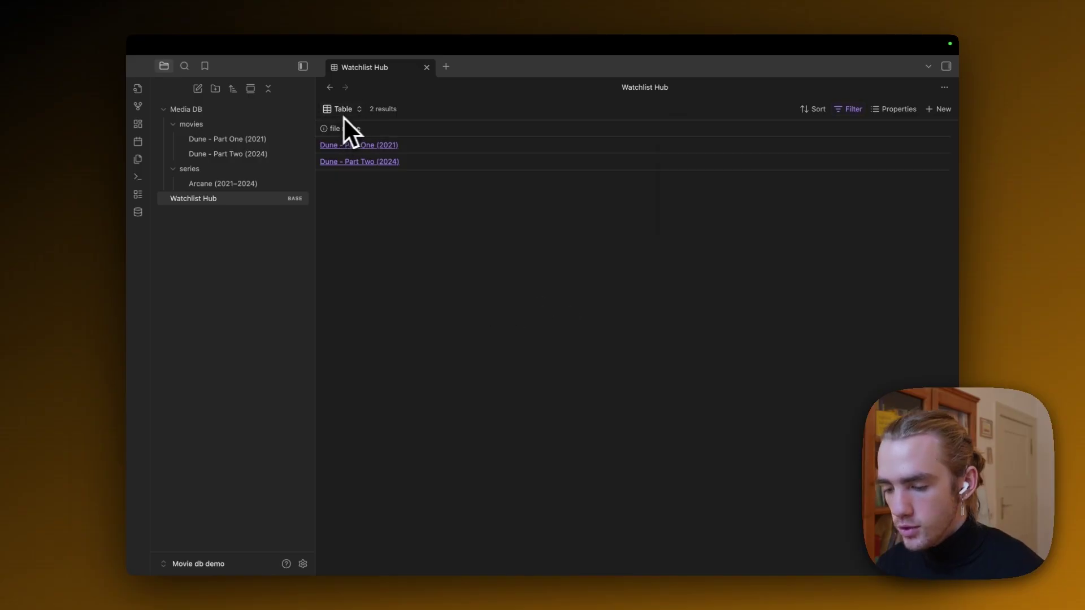
# Switch the view layout to Cards with card size 330 and choose the image property.
pyautogui.click(342, 109)
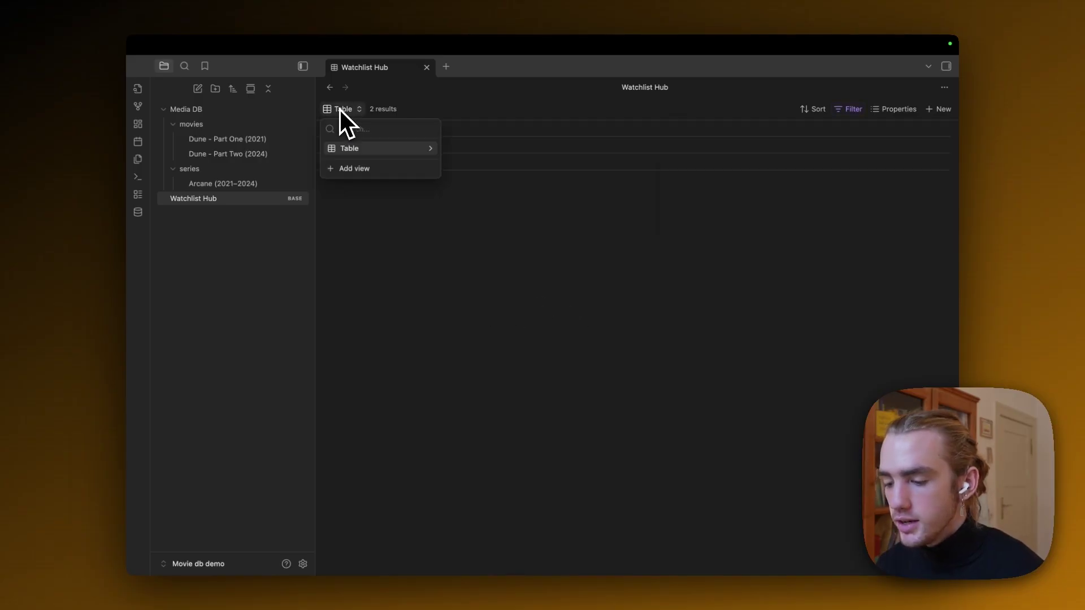
pyautogui.click(430, 149)
pyautogui.click(396, 180)
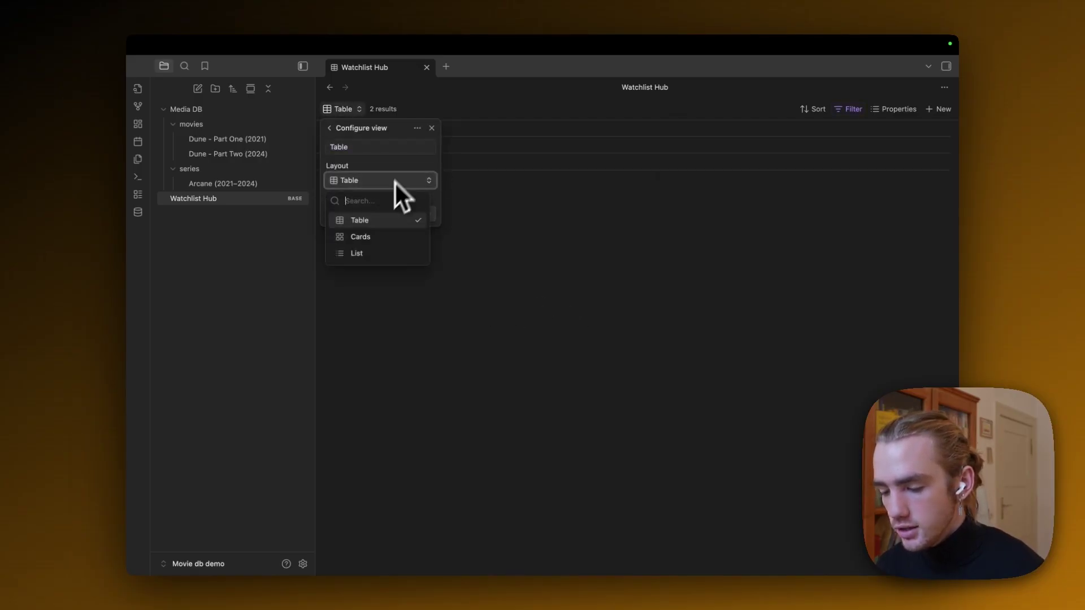
pyautogui.click(366, 238)
pyautogui.moveTo(353, 213); pyautogui.dragTo(369, 219)
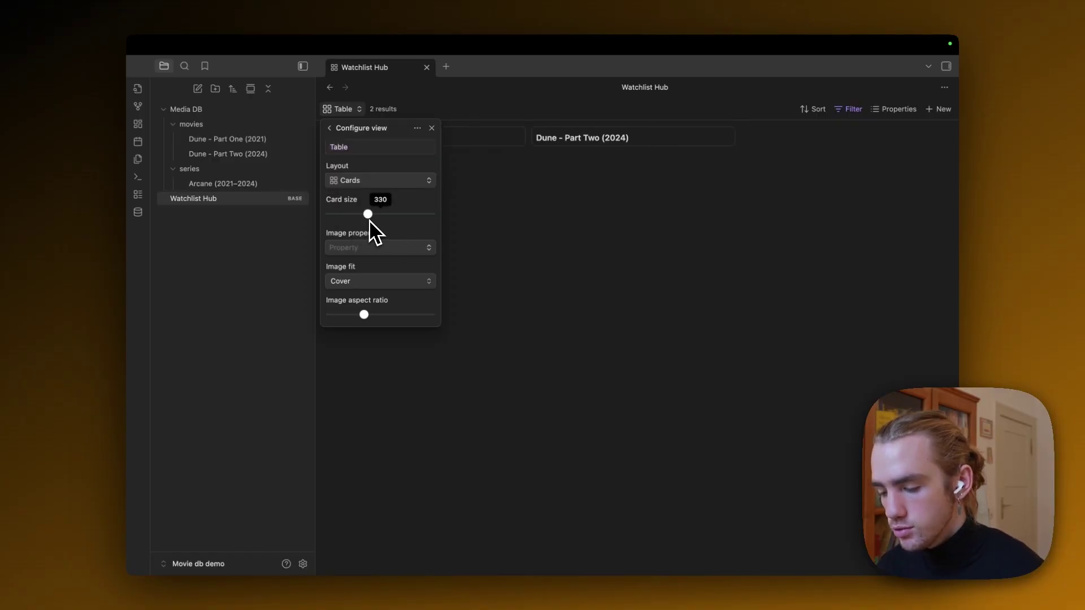
pyautogui.click(374, 252)
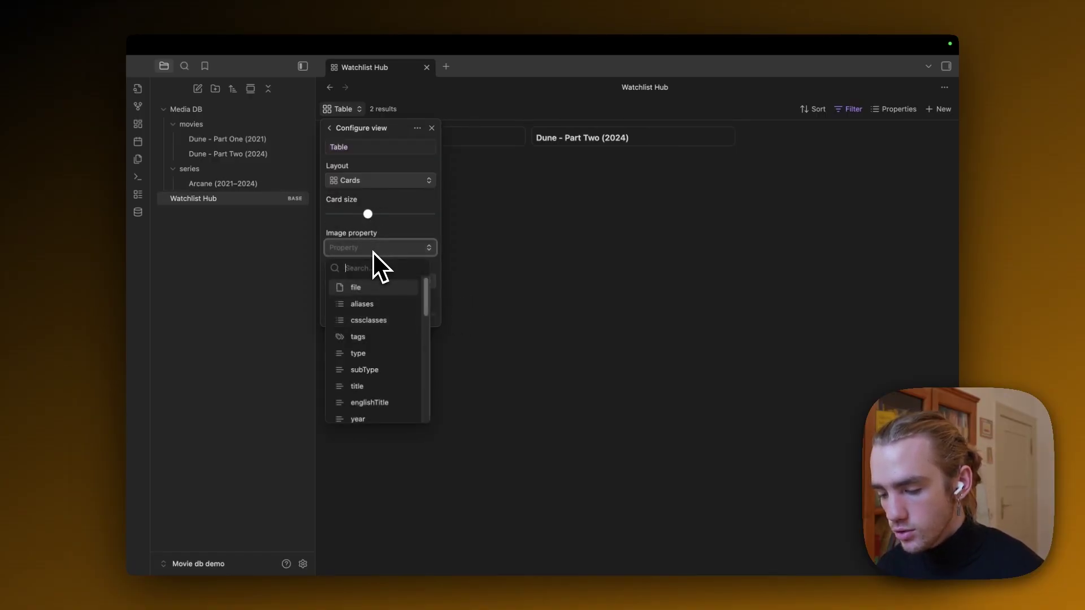
pyautogui.scroll(-5, 367, 339)
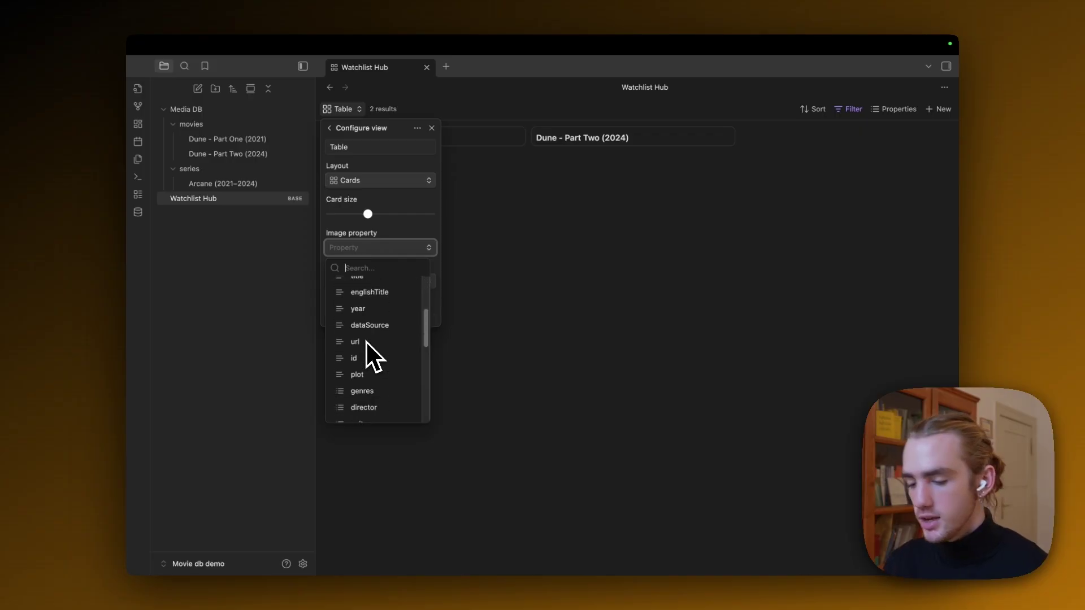
pyautogui.scroll(-5, 374, 344)
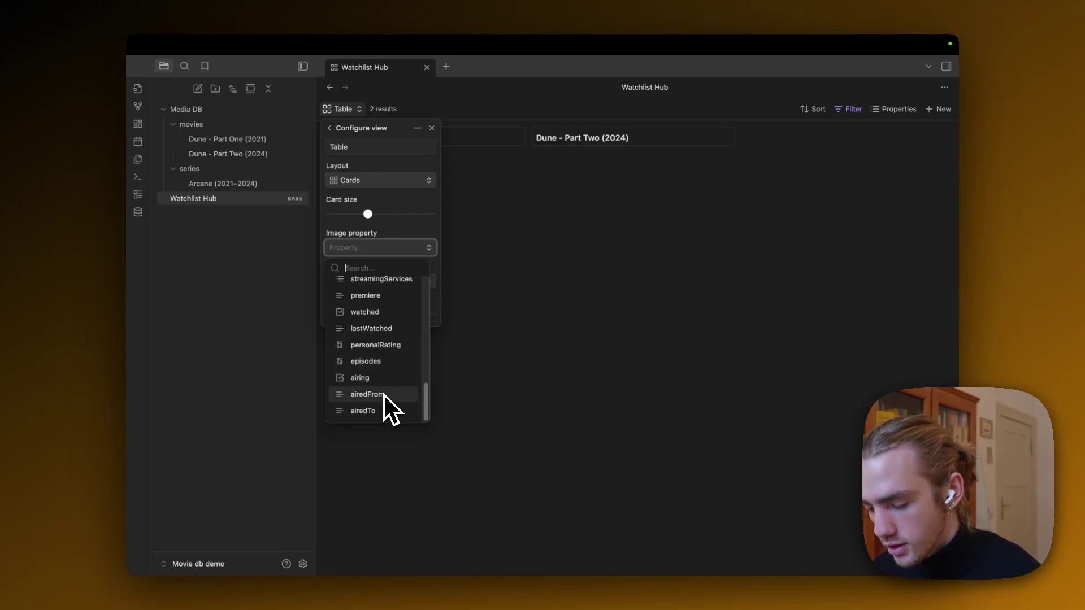
# Use the image property as card covers at aspect ratio 1.55 and rename the view to Movies.
pyautogui.click(377, 350)
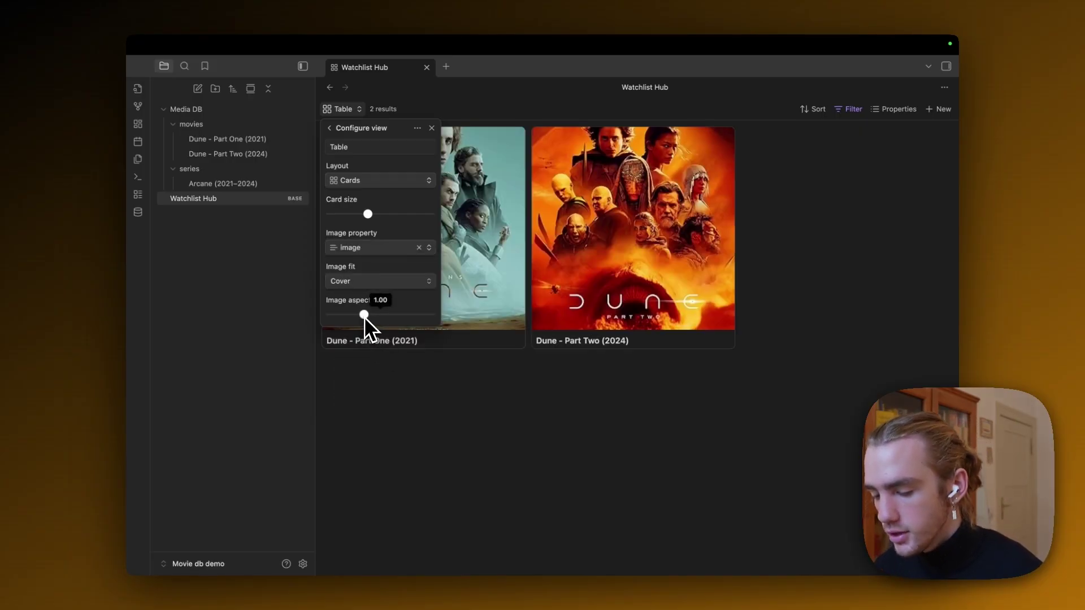
pyautogui.moveTo(364, 315); pyautogui.dragTo(389, 320)
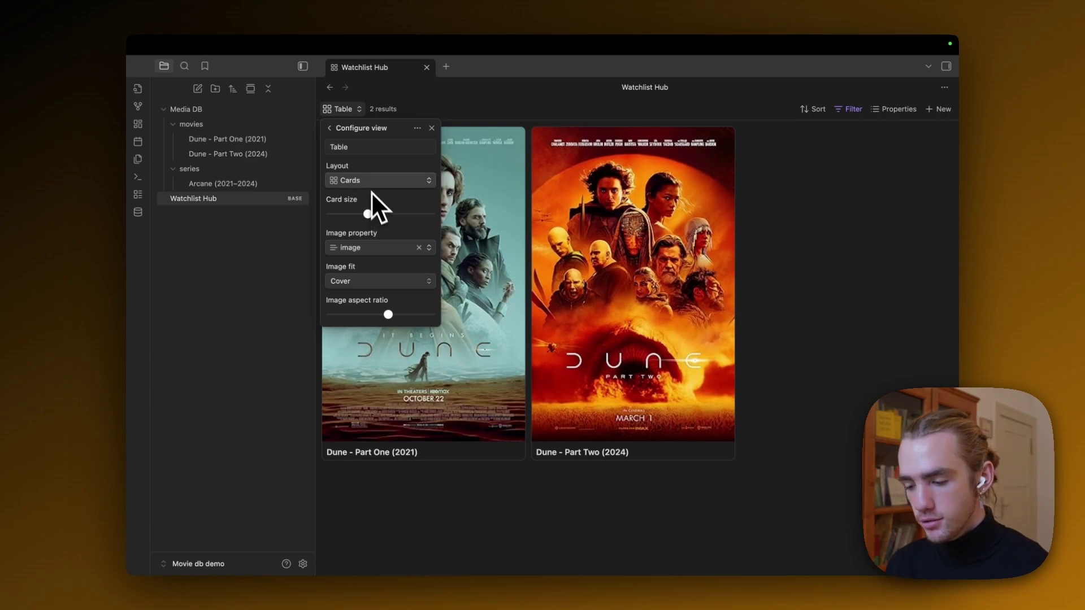
pyautogui.press('BackSpace')
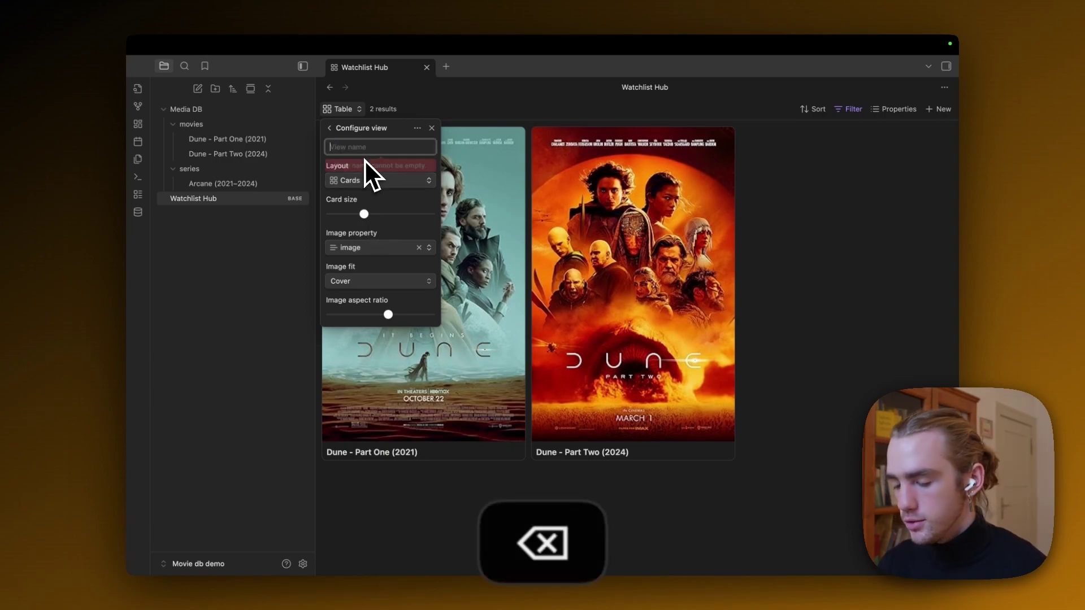
pyautogui.write('Movies')
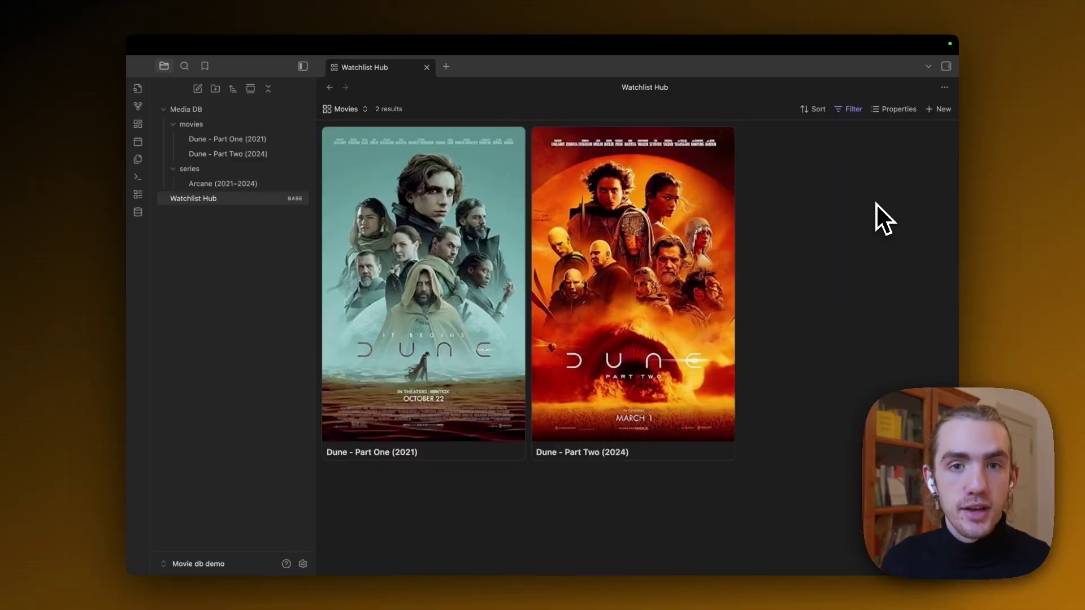
# Duplicate the Movies view as a new view named Series.
pyautogui.click(363, 109)
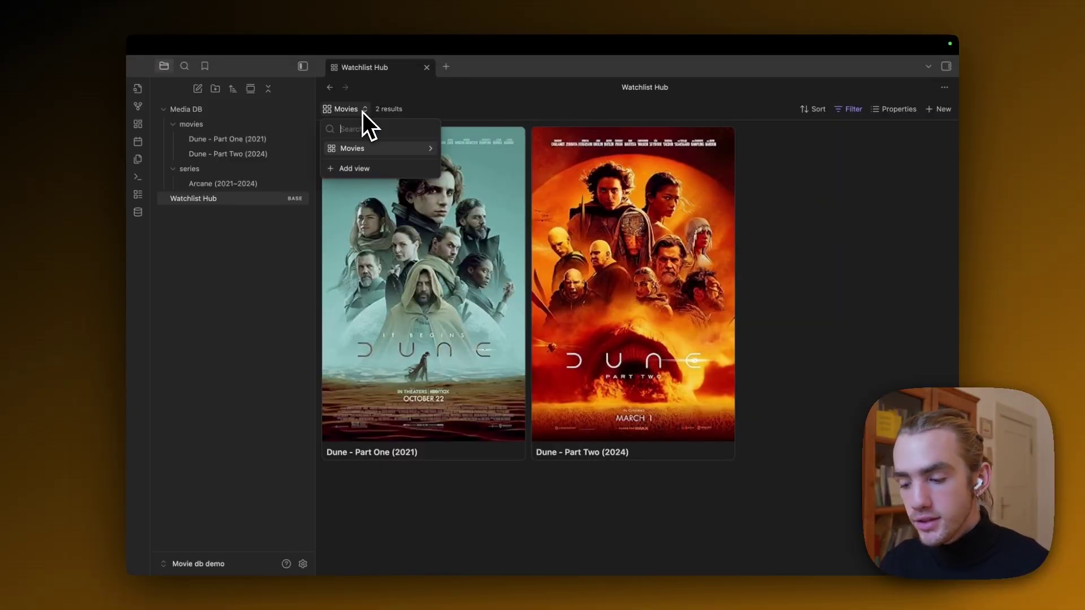
pyautogui.click(429, 149)
pyautogui.click(421, 130)
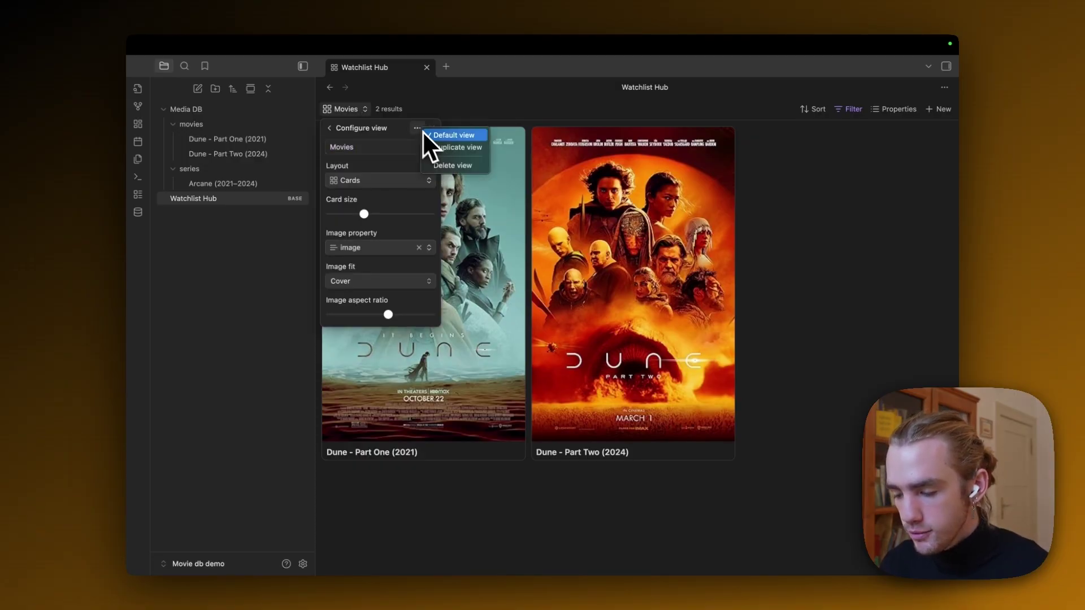
pyautogui.click(454, 145)
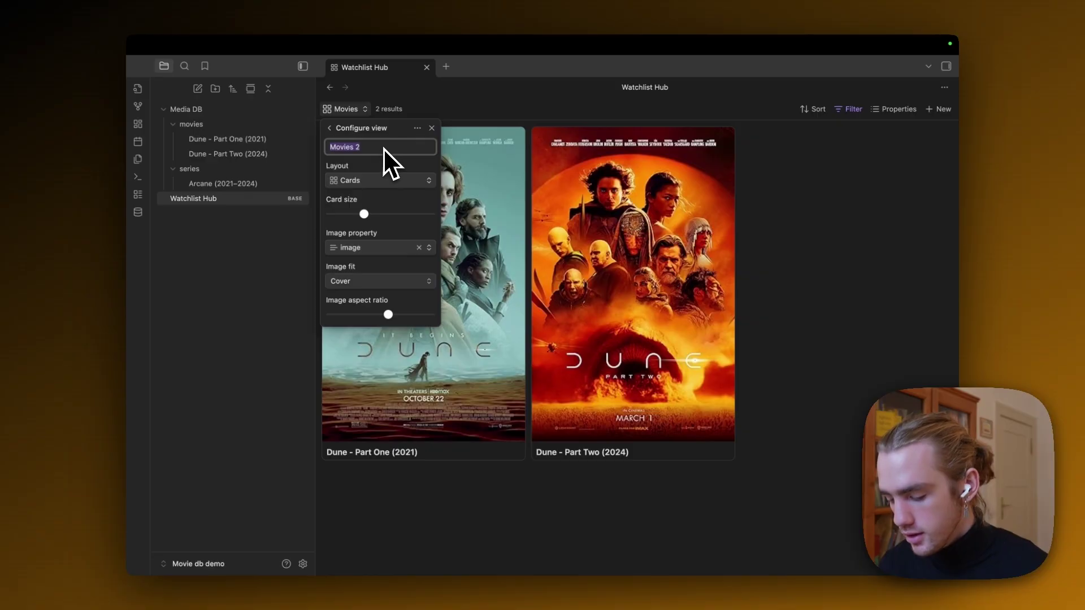
pyautogui.write('Series')
pyautogui.press('Return')
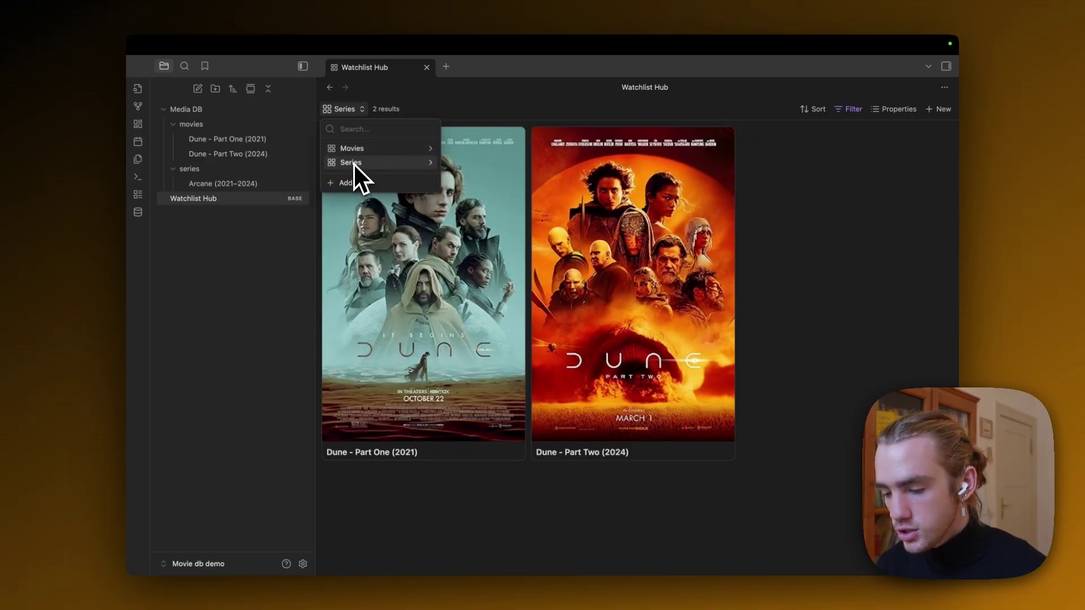
pyautogui.click(354, 162)
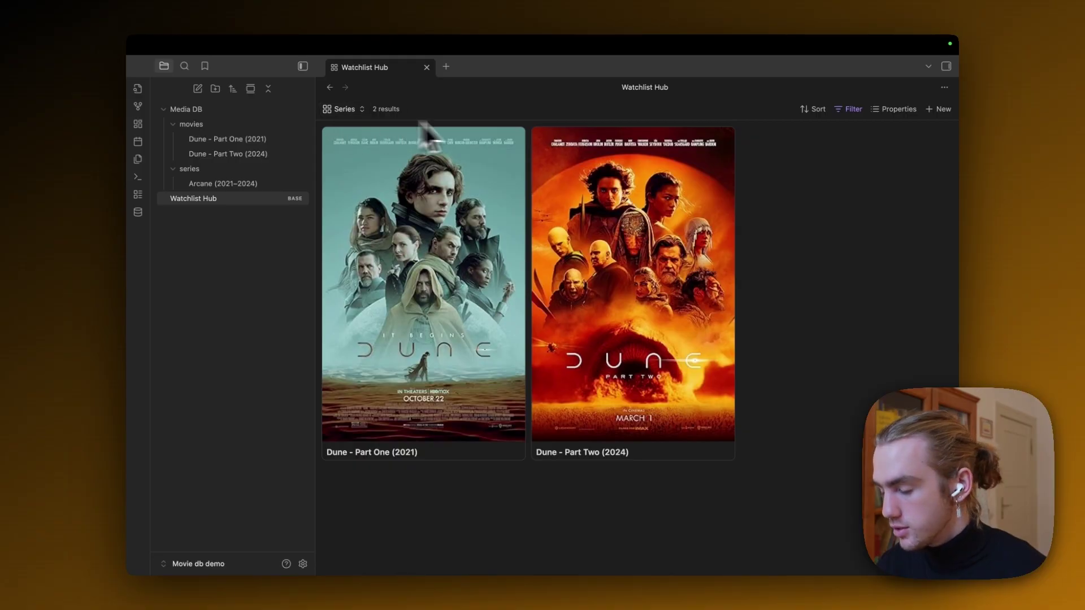
# Change the Series view's folder filter from movies to 'Media DB/series'.
pyautogui.click(852, 110)
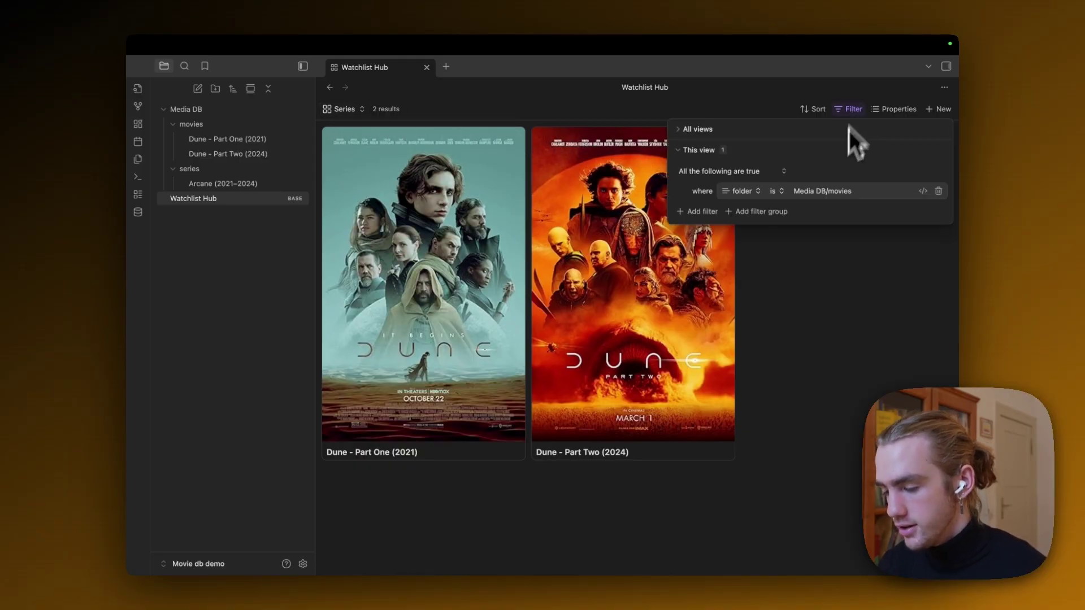
pyautogui.click(836, 191)
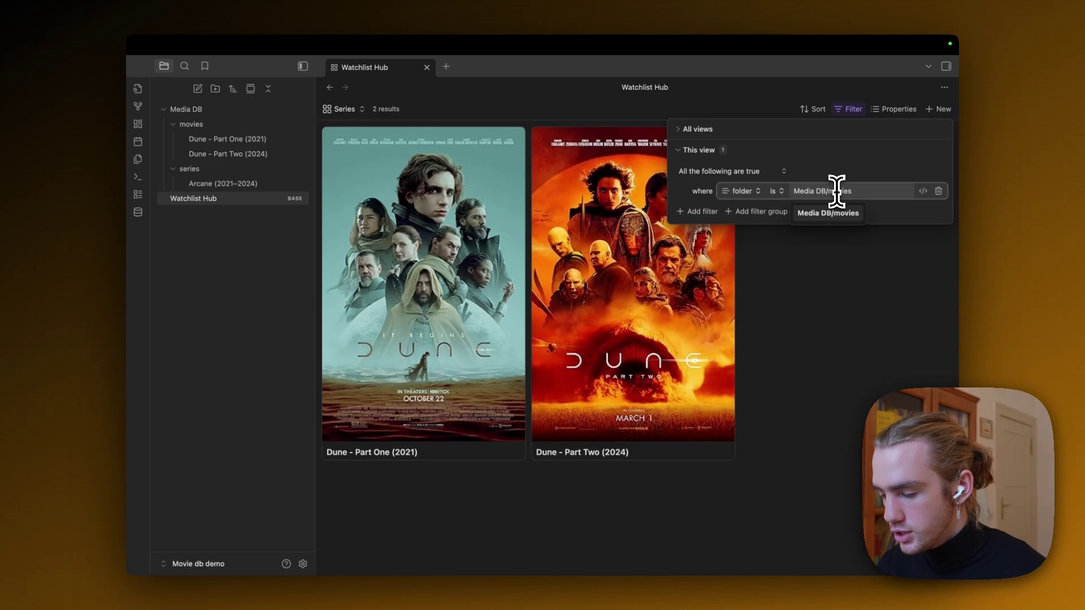
pyautogui.press('BackSpace')
pyautogui.press('BackSpace')
pyautogui.press('BackSpace')
pyautogui.press('BackSpace')
pyautogui.press('BackSpace')
pyautogui.press('BackSpace')
pyautogui.press('BackSpace')
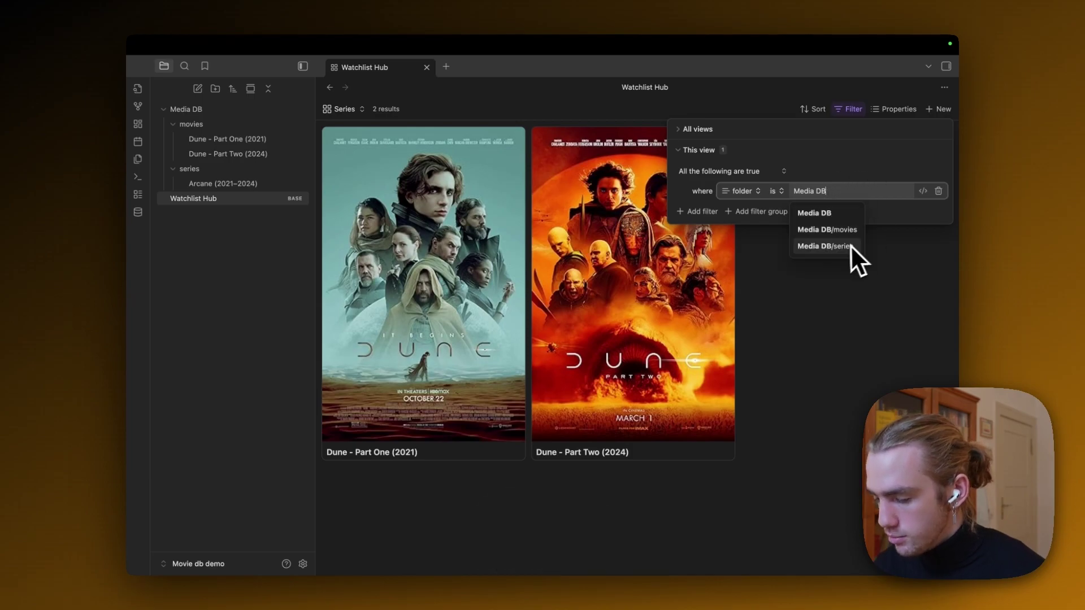
pyautogui.click(822, 245)
pyautogui.click(698, 293)
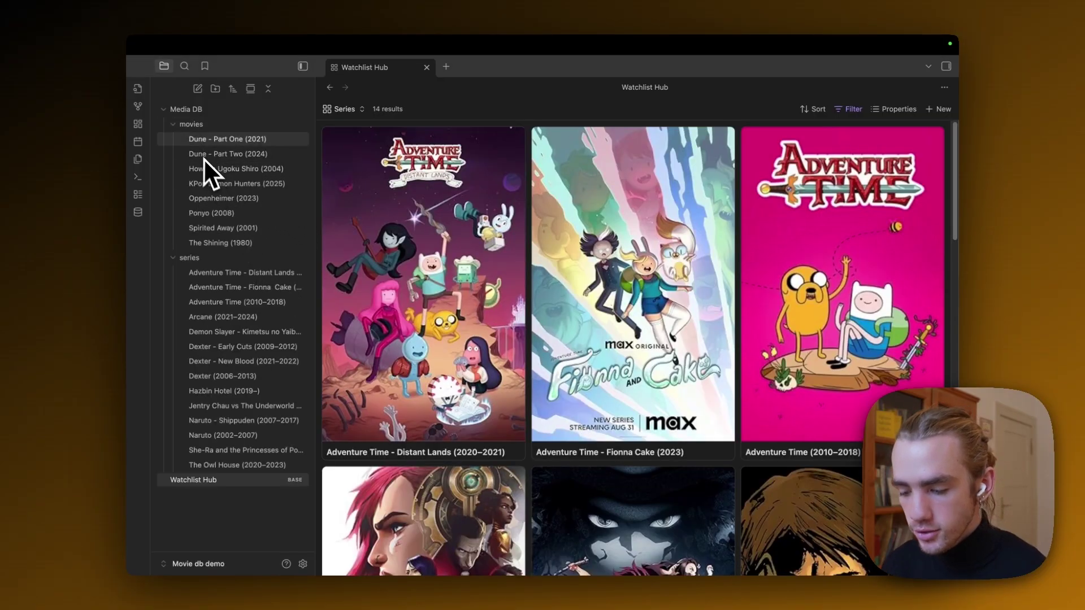
# Collapse the movies and series folders and shrink the Series card size to 230.
pyautogui.click(197, 123)
pyautogui.click(204, 140)
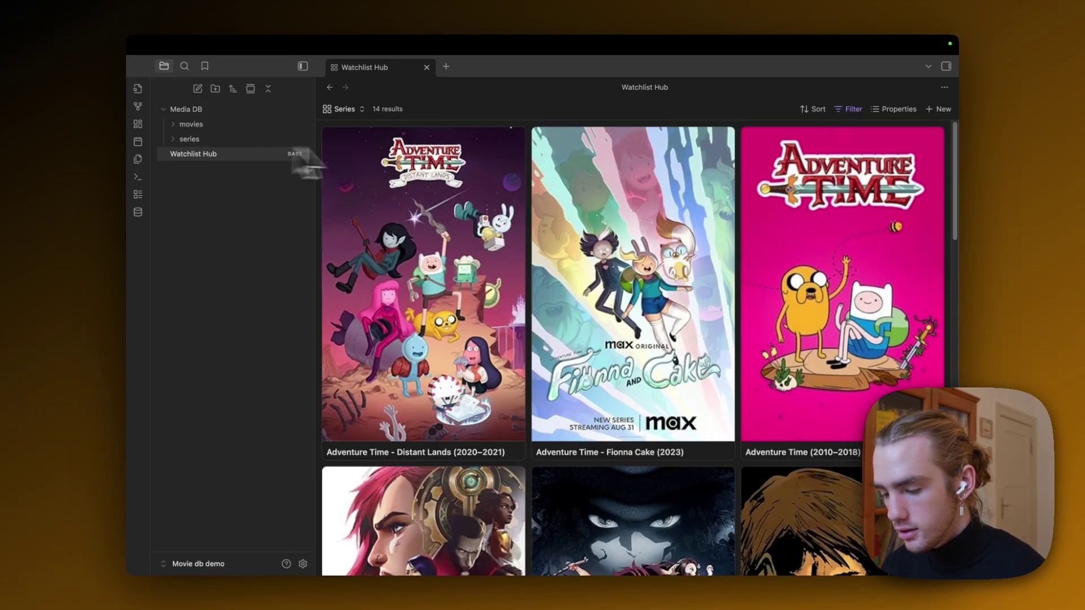
pyautogui.click(350, 109)
pyautogui.click(430, 163)
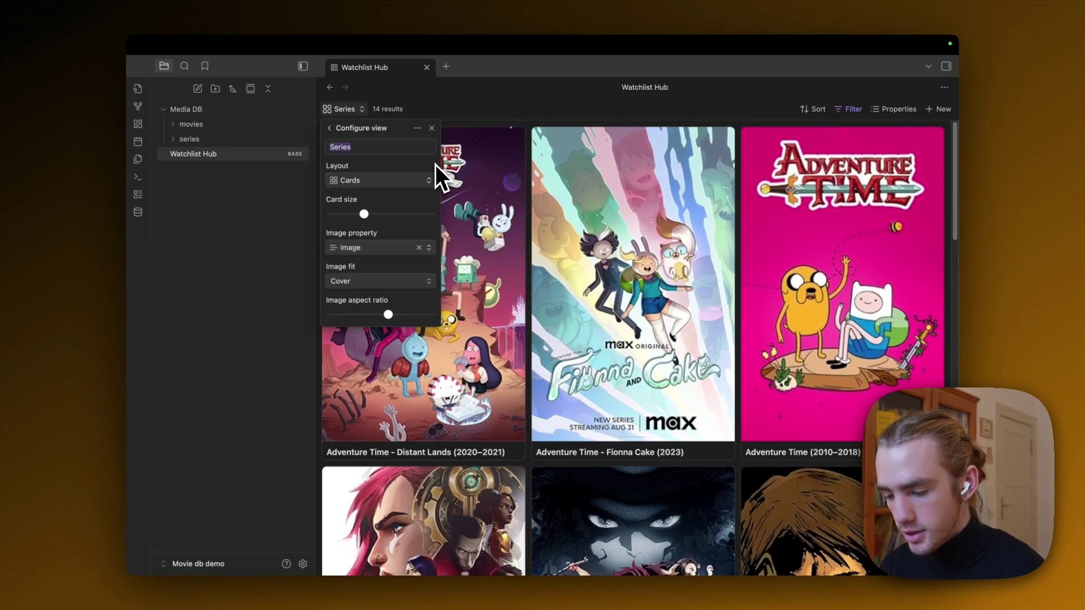
pyautogui.moveTo(365, 217); pyautogui.dragTo(355, 218)
pyautogui.click(484, 113)
# Switch to the Movies view and back to Series to refresh the layout.
pyautogui.click(344, 113)
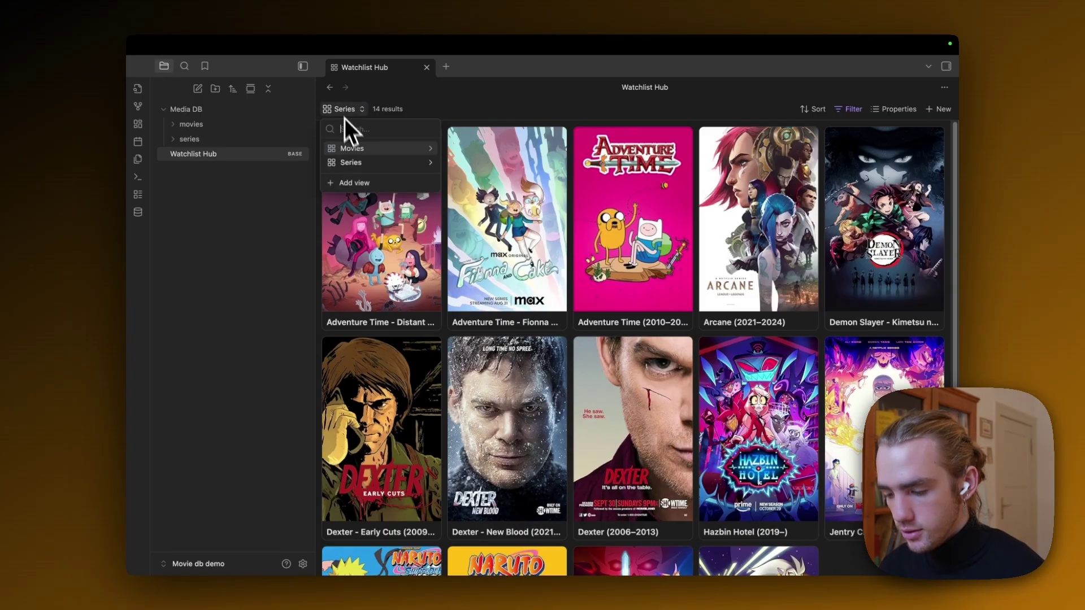
pyautogui.click(354, 150)
pyautogui.click(342, 113)
pyautogui.click(361, 163)
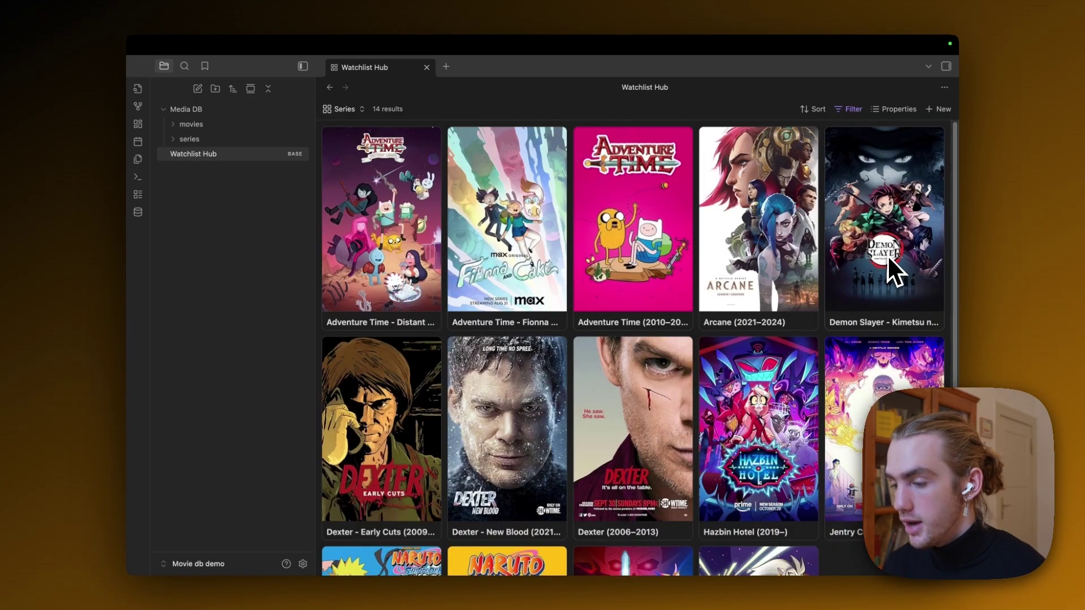
# Create a Media DB series entry by searching 'one pic' and importing One Piece (1999–).
pyautogui.press('super+p')
pyautogui.write('serie')
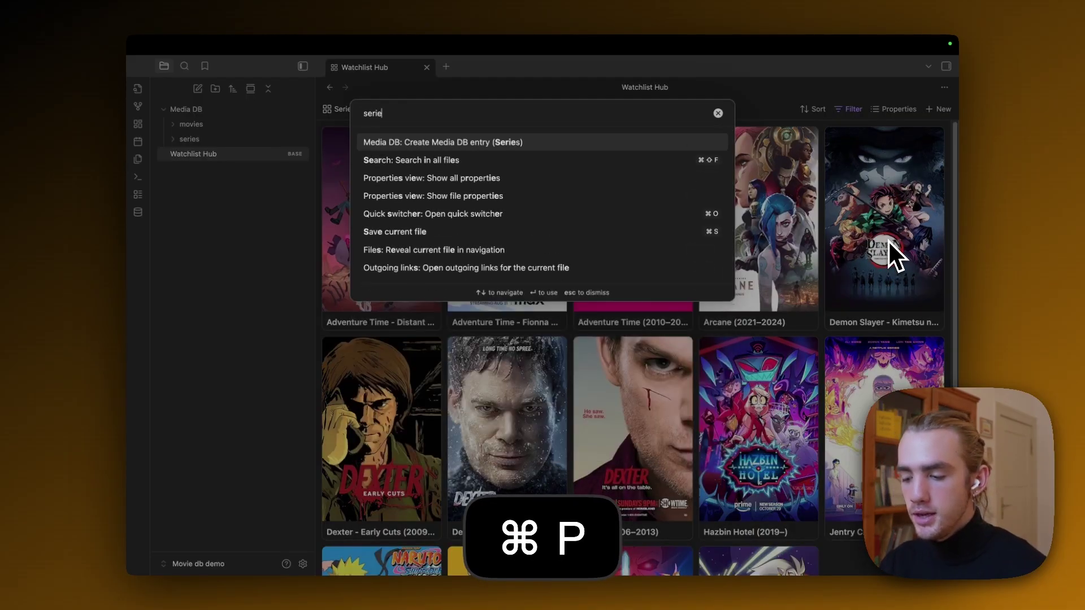
pyautogui.press('Return')
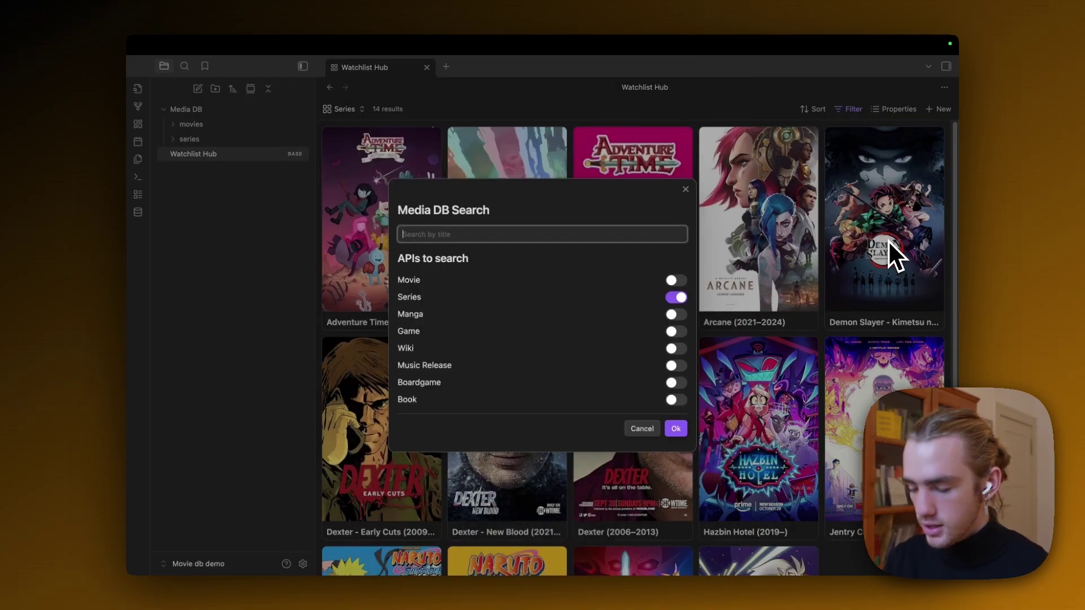
pyautogui.write('one pic')
pyautogui.press('Return')
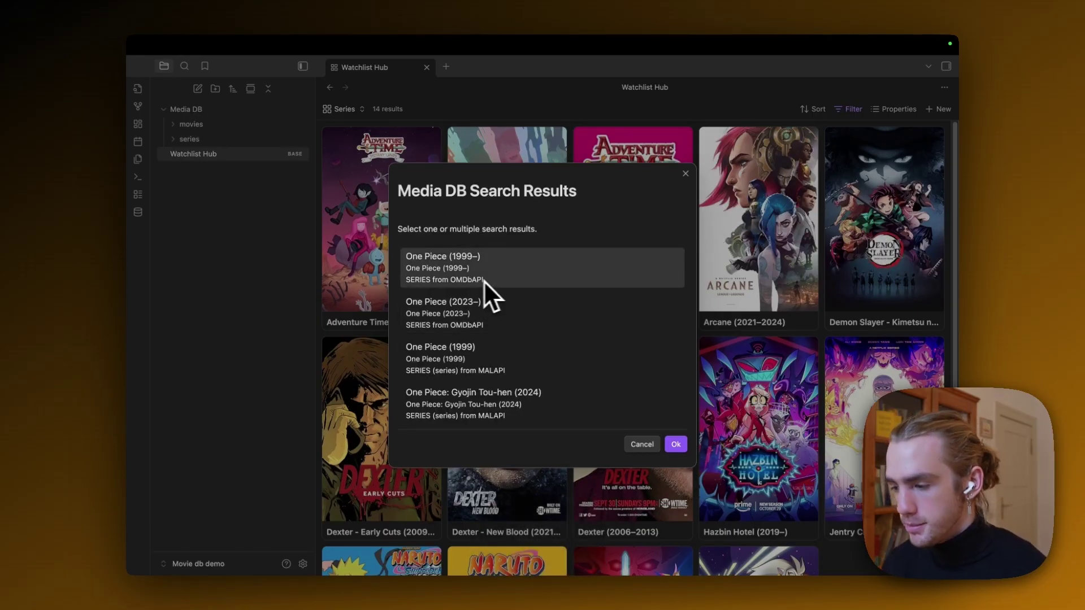
pyautogui.click(523, 272)
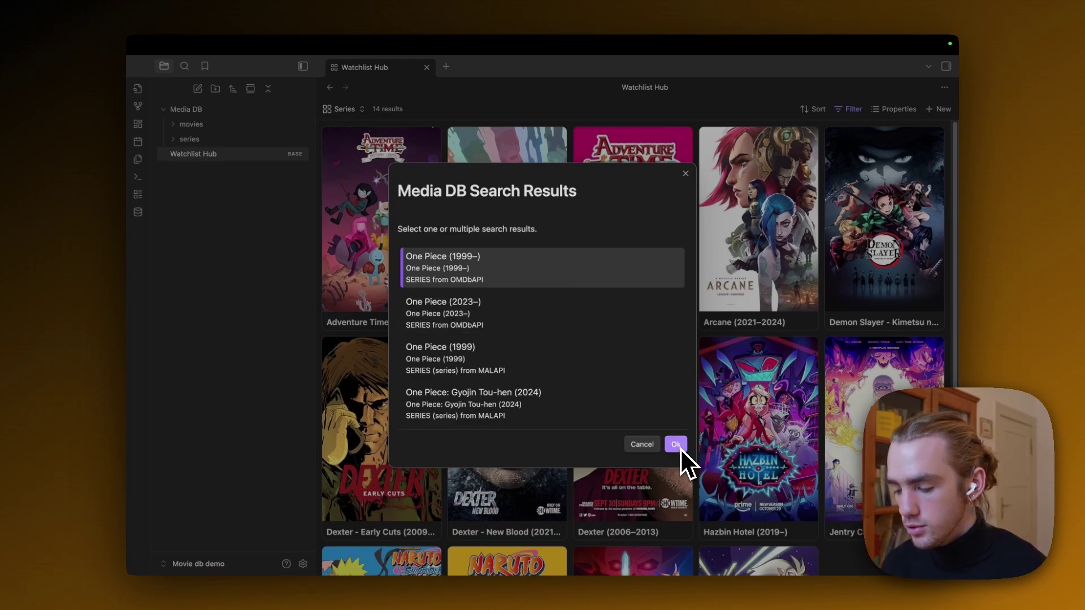
pyautogui.click(675, 444)
pyautogui.press('Return')
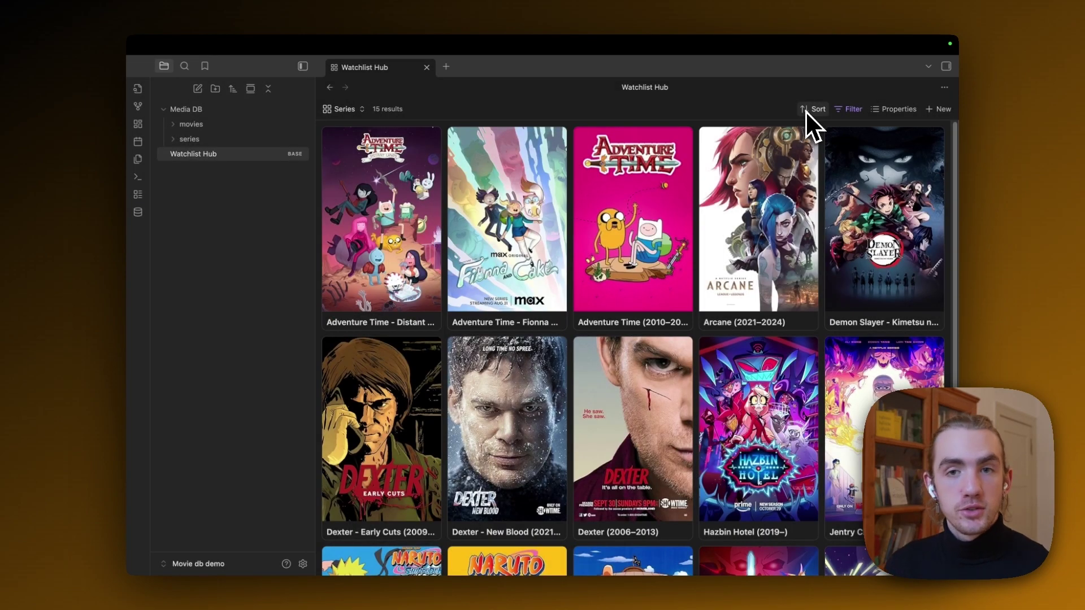
# Group the Series cards by onlineRating and scroll through the rating groups.
pyautogui.click(806, 111)
pyautogui.click(843, 150)
pyautogui.write('ral')
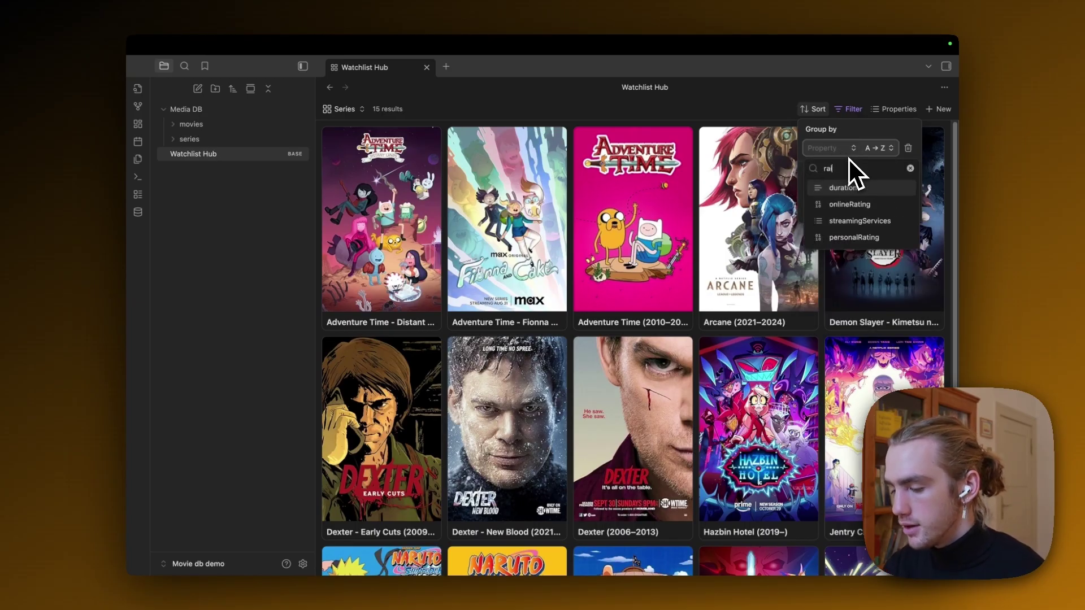
pyautogui.press('BackSpace')
pyautogui.click(849, 195)
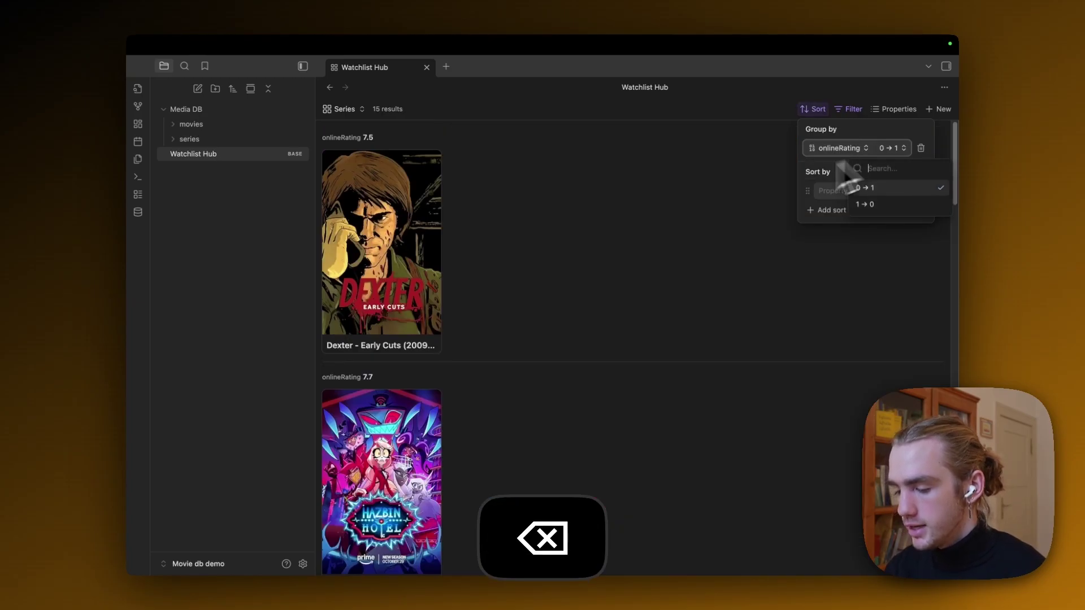
pyautogui.click(657, 232)
pyautogui.scroll(-6, 645, 240)
pyautogui.scroll(-15, 645, 240)
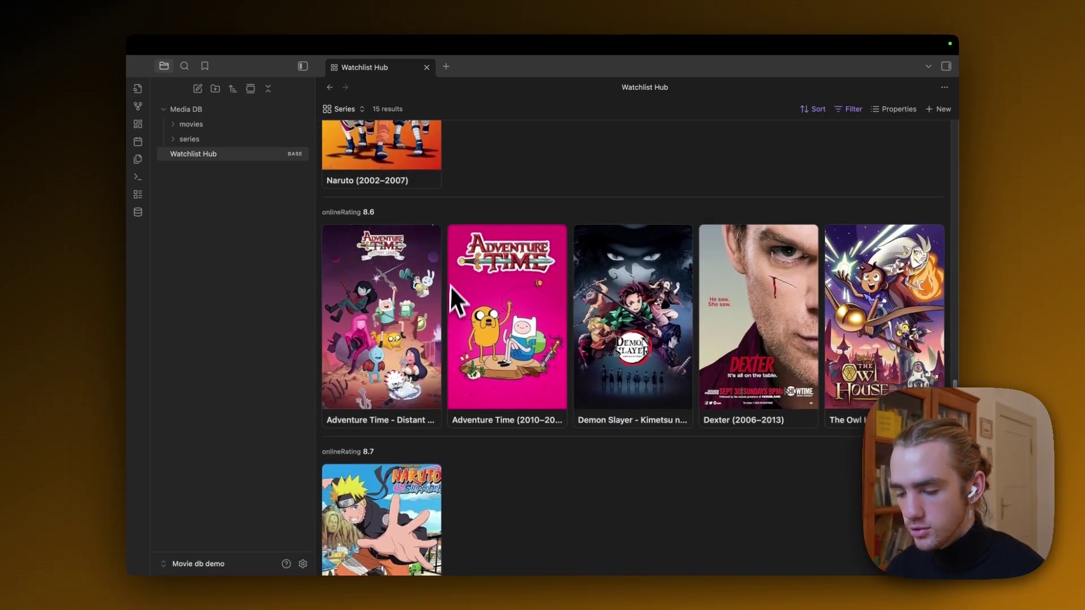
pyautogui.scroll(-10, 435, 227)
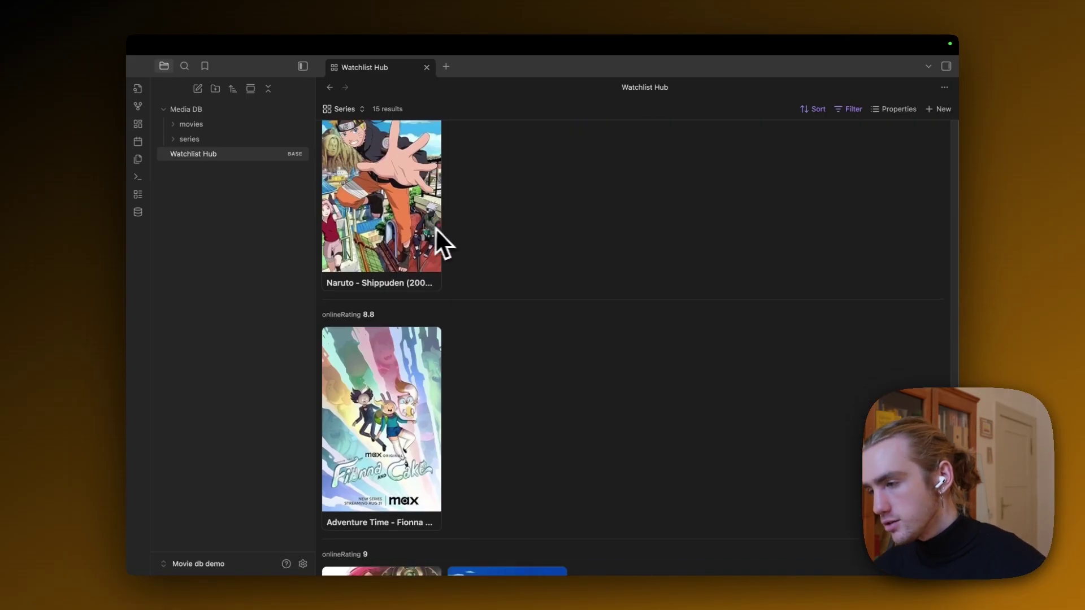
# Hide the file name on Series cards, show the writer property instead, and recheck the list.
pyautogui.click(894, 109)
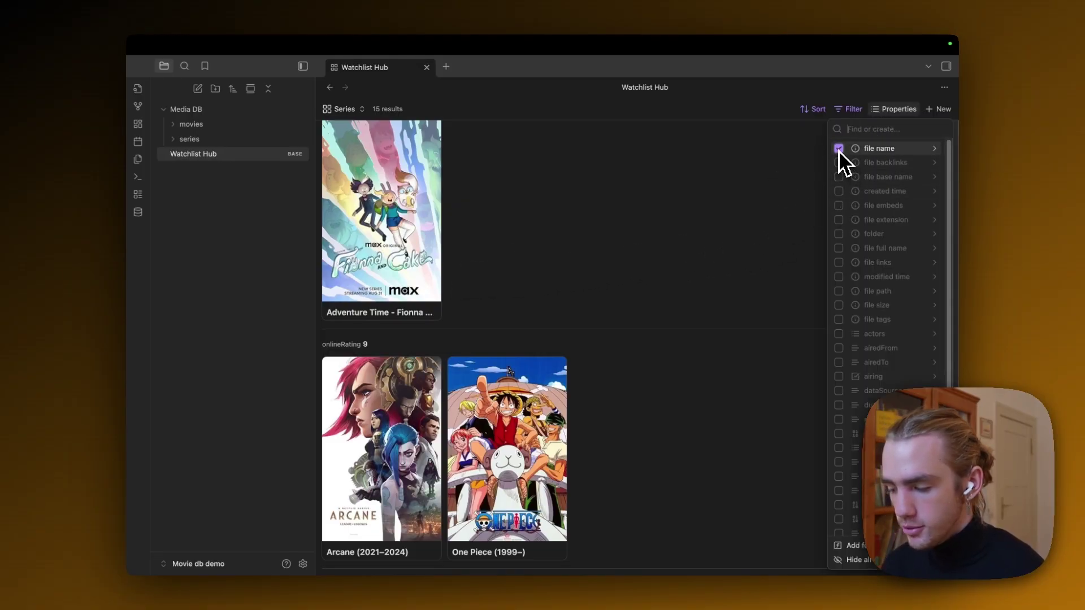
pyautogui.click(839, 149)
pyautogui.scroll(-5, 873, 316)
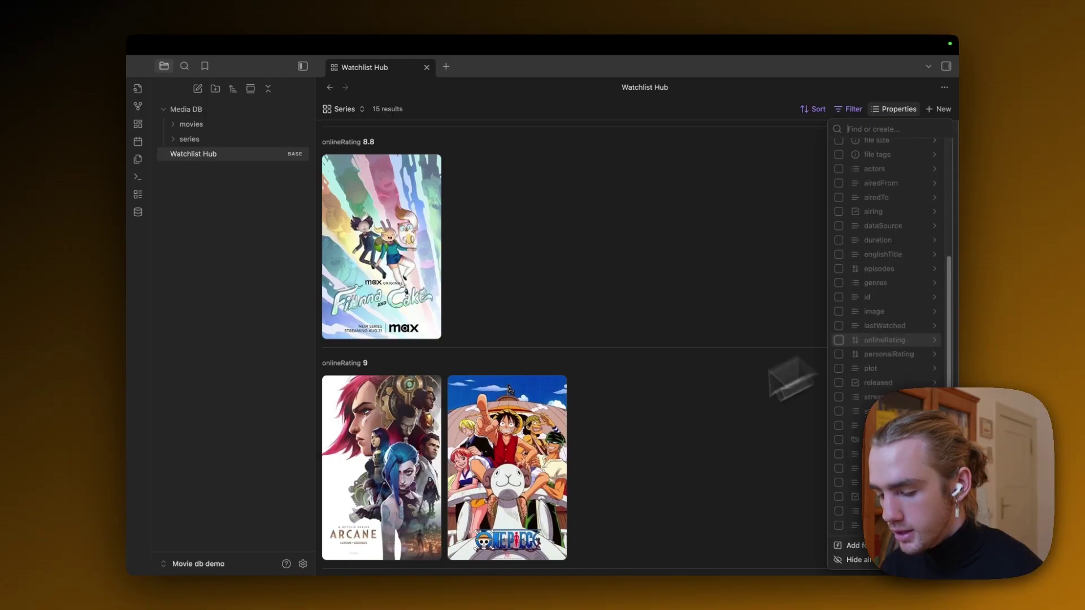
pyautogui.scroll(-15, 436, 279)
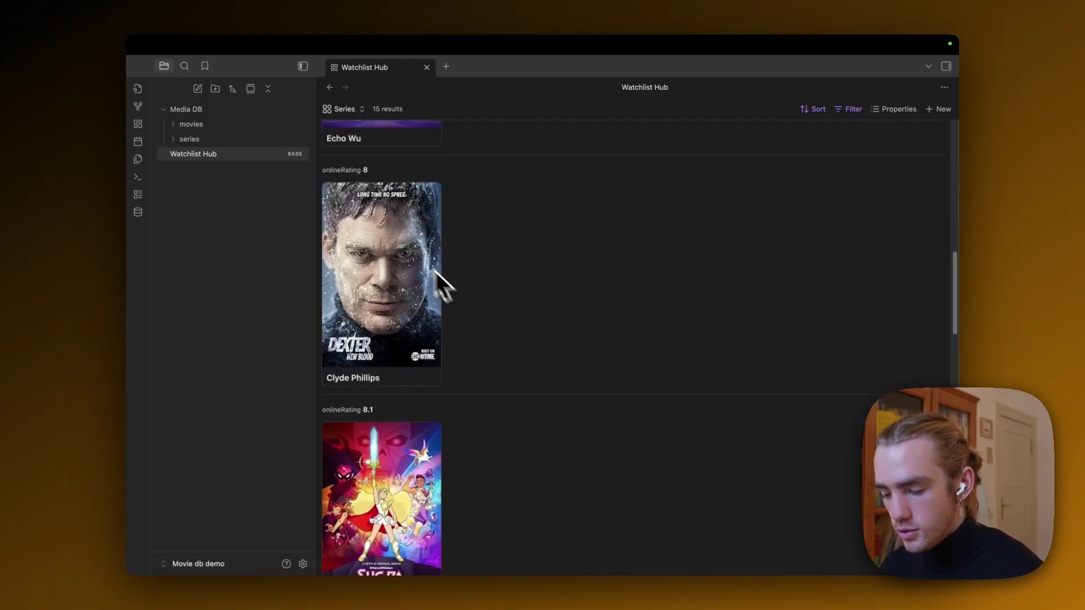
pyautogui.click(901, 116)
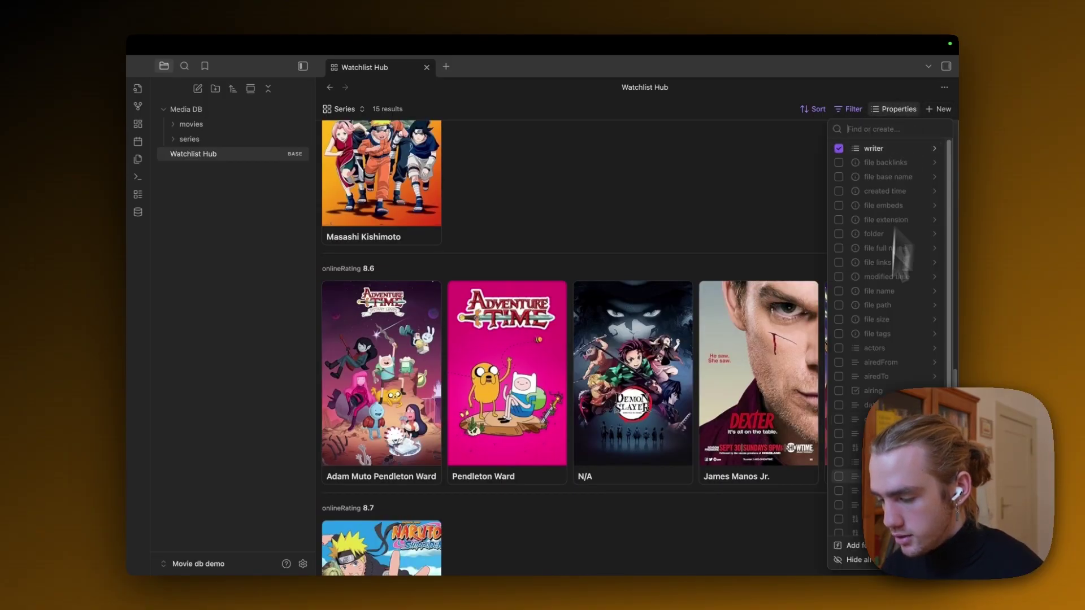